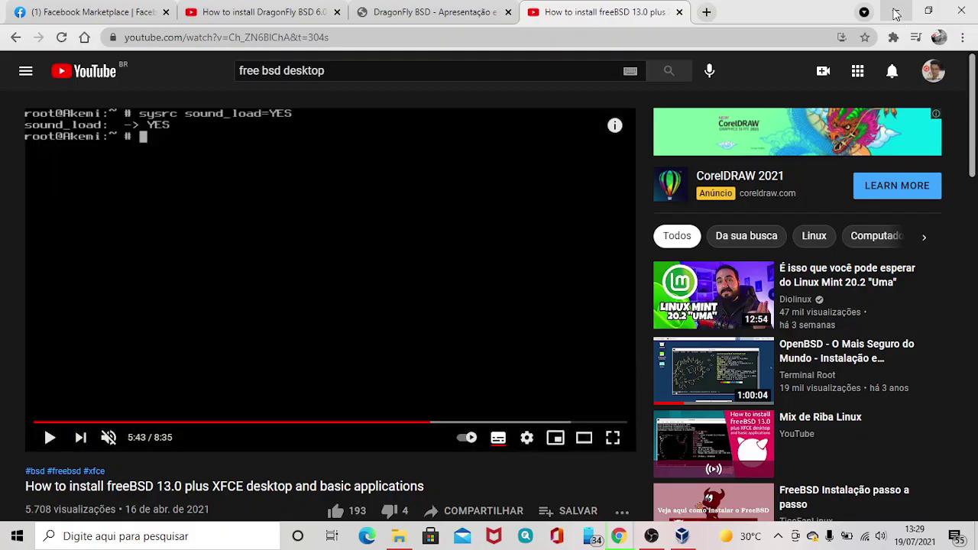
Minimize the video window, switch to the Chrome window with the Kubuntu feature tour and dismiss its translation popup
left_click(898, 13)
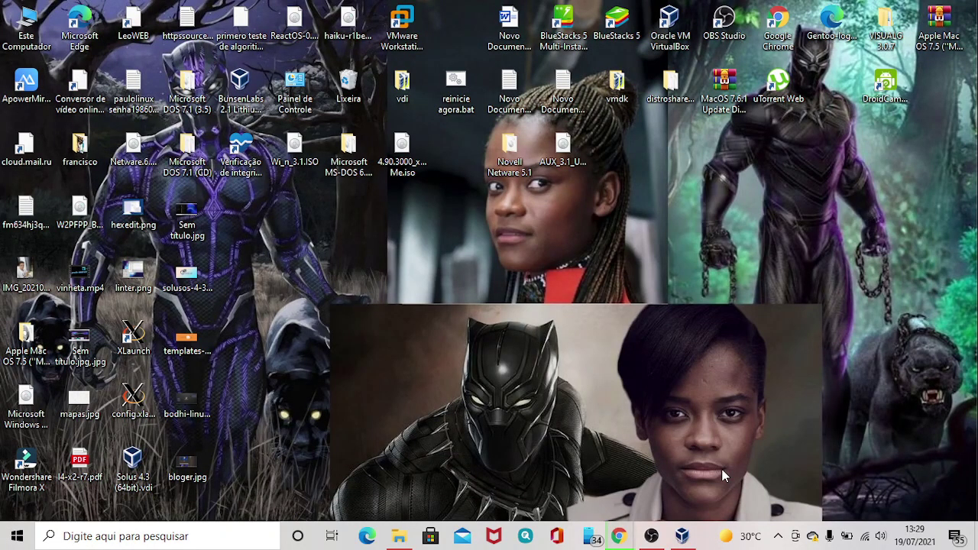
mouse_move(684, 538)
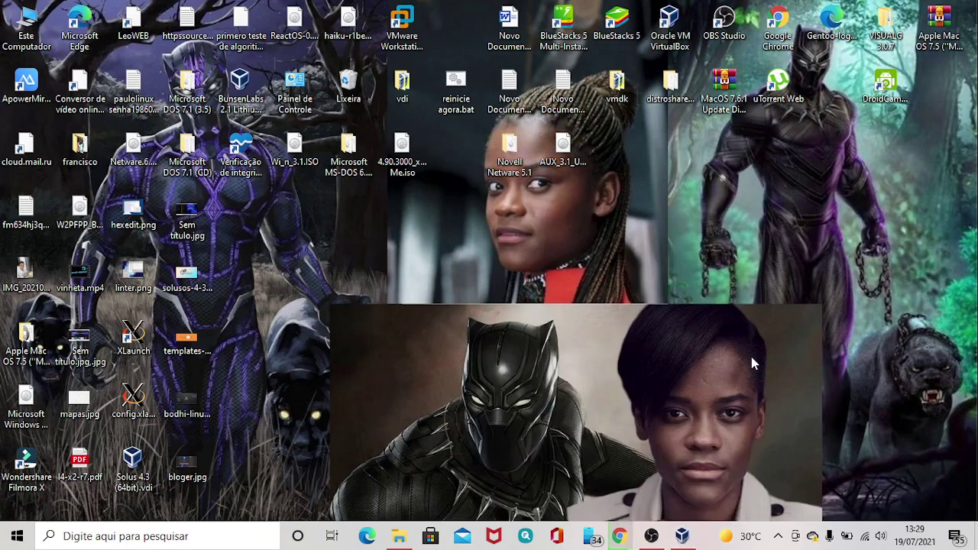
mouse_move(619, 535)
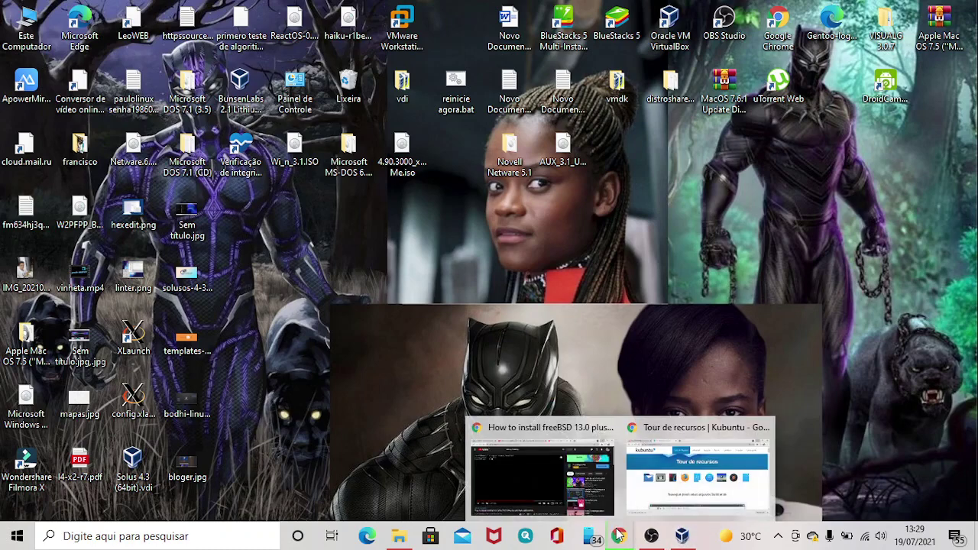
left_click(704, 471)
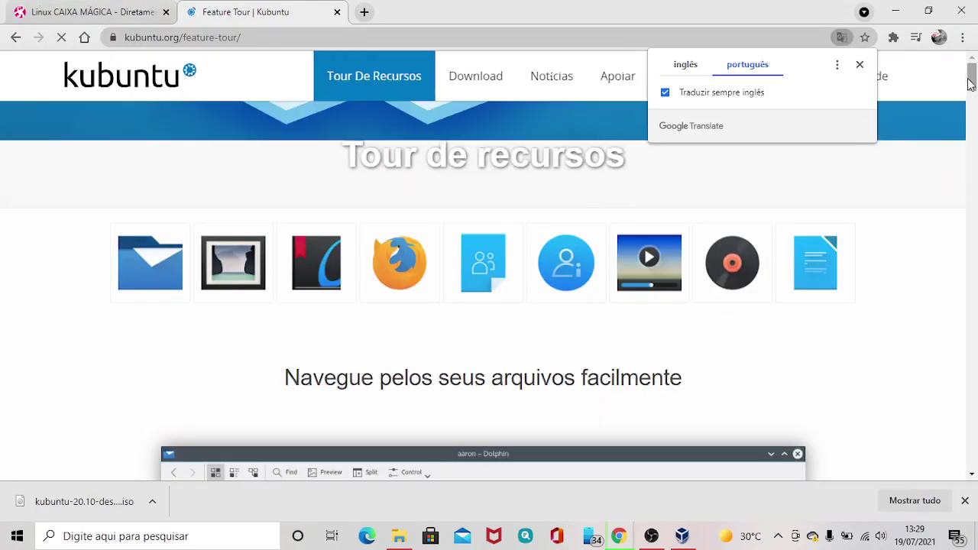
left_click(859, 64)
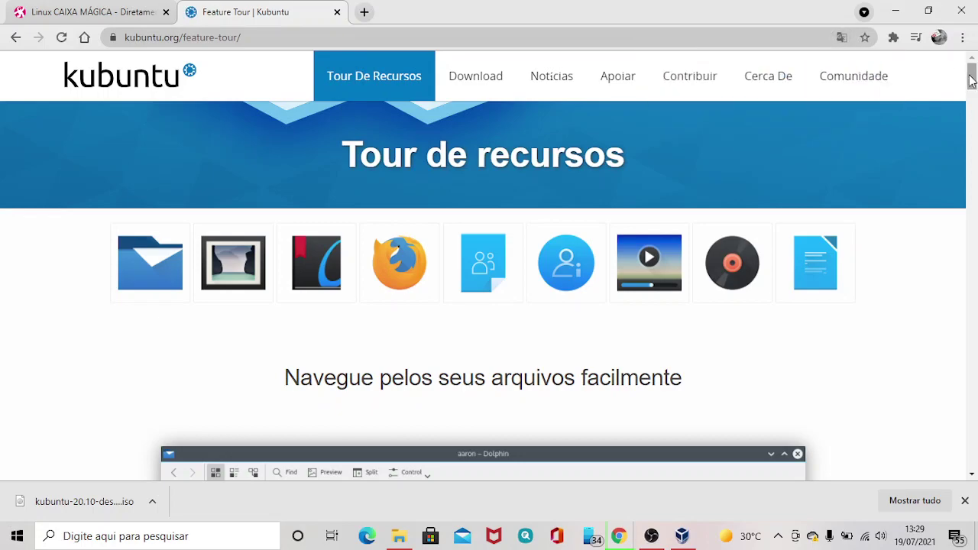
mouse_move(971, 81)
left_mouse_down()
mouse_move(972, 126)
mouse_move(974, 72)
left_mouse_up()
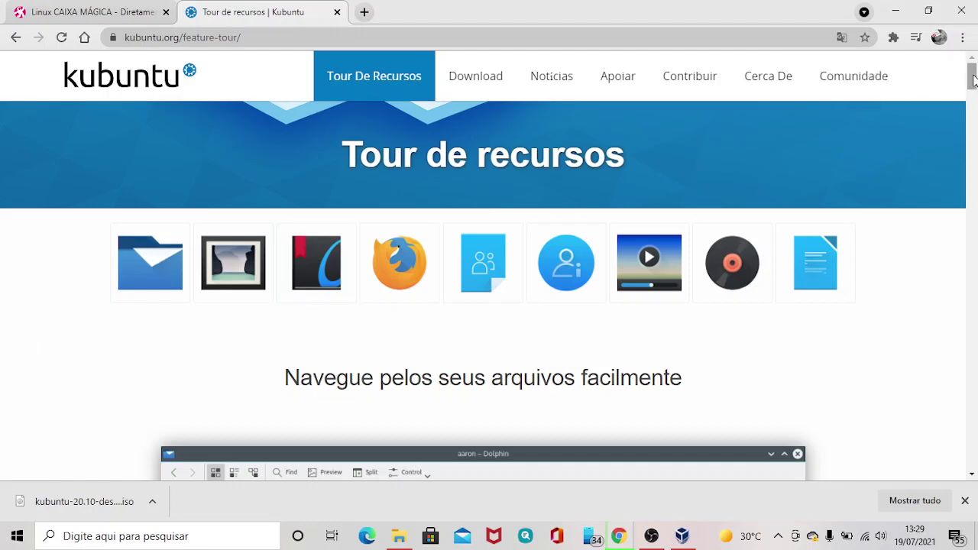
left_click_drag(973, 81, 938, 119)
Switch to VirtualBox and start a new virtual machine named kubuntu 21.10, of type Linux and version Ubuntu (64-bit)
left_click(682, 536)
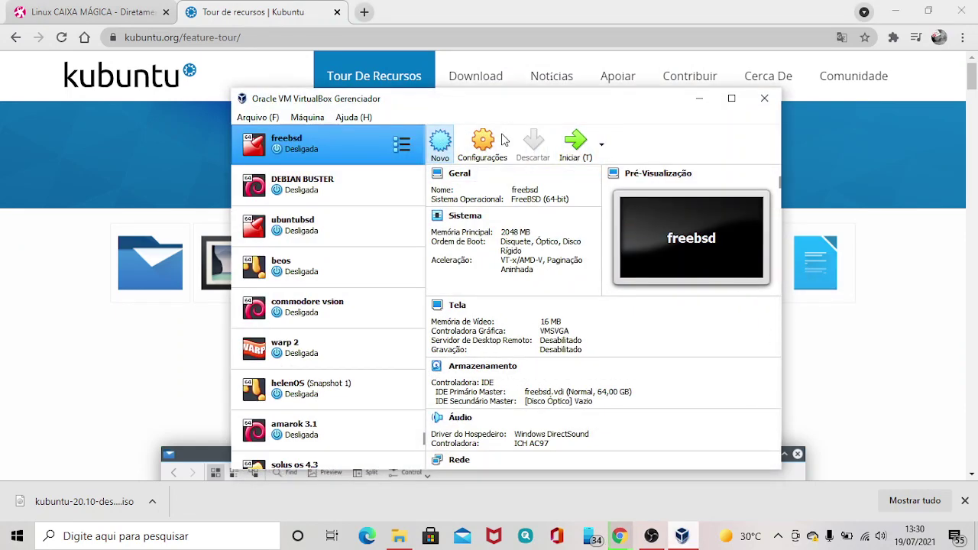
left_click(441, 145)
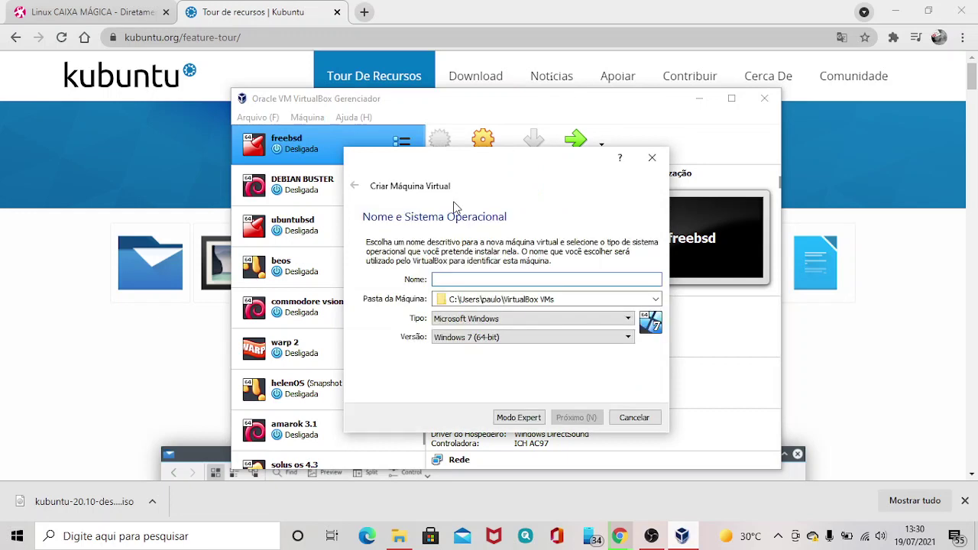
left_click(467, 280)
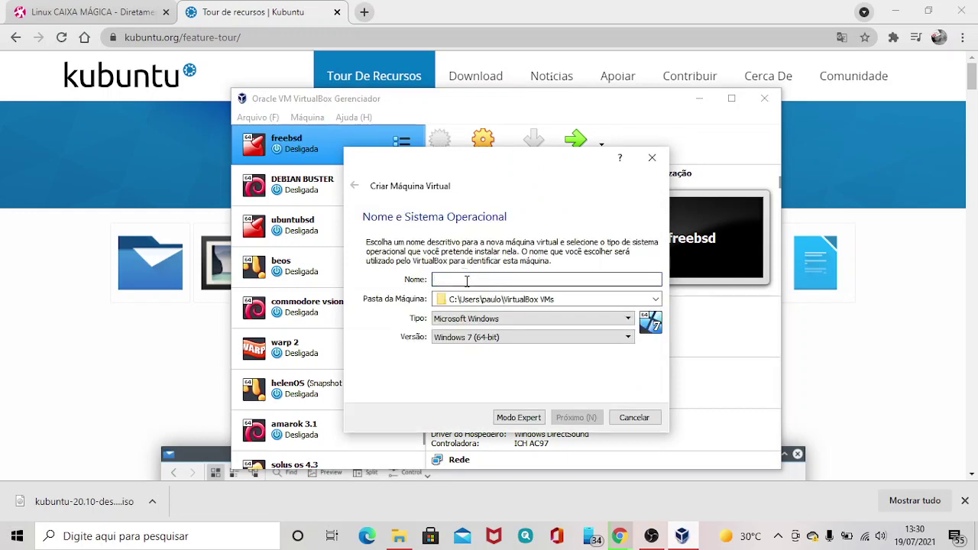
type("kubuntu 21.10")
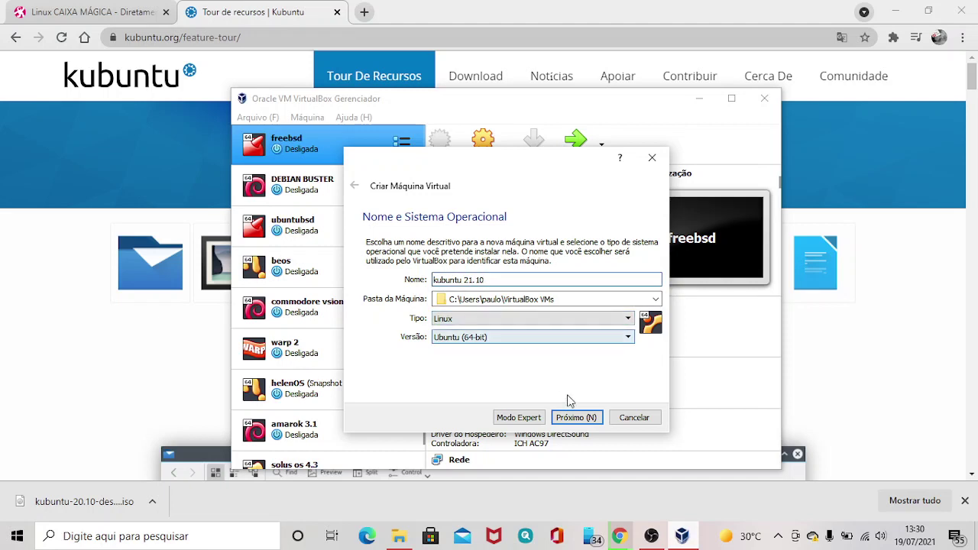
left_click(587, 418)
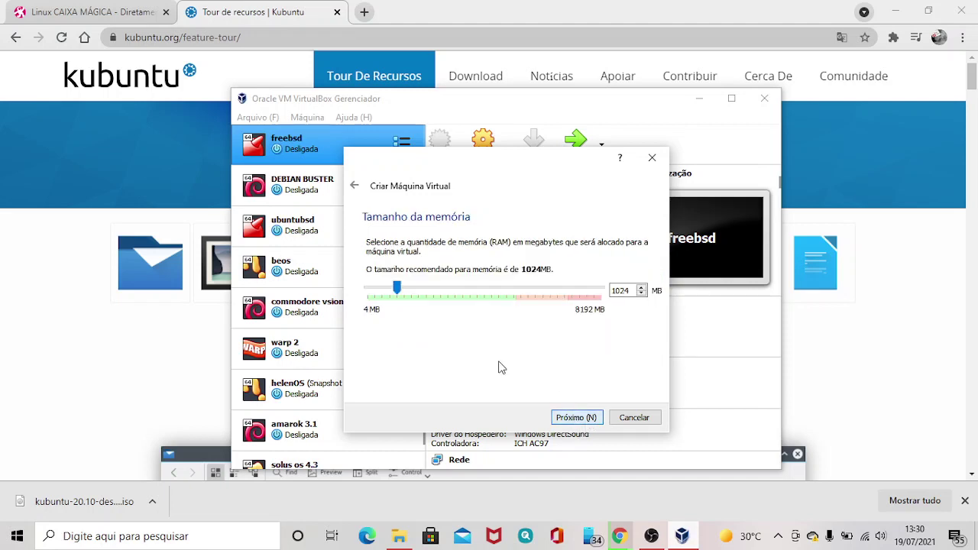
Set the new virtual machine's memory to 2560 MB and continue to the hard disk options
left_click(433, 290)
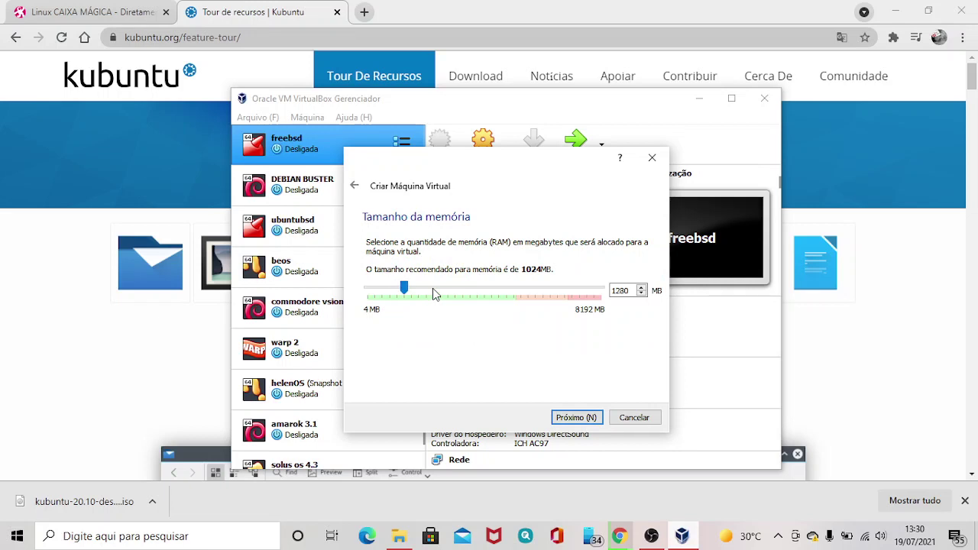
left_click(433, 291)
left_click(434, 291)
left_click(432, 291)
left_click(433, 290)
left_click(451, 291)
left_click(575, 417)
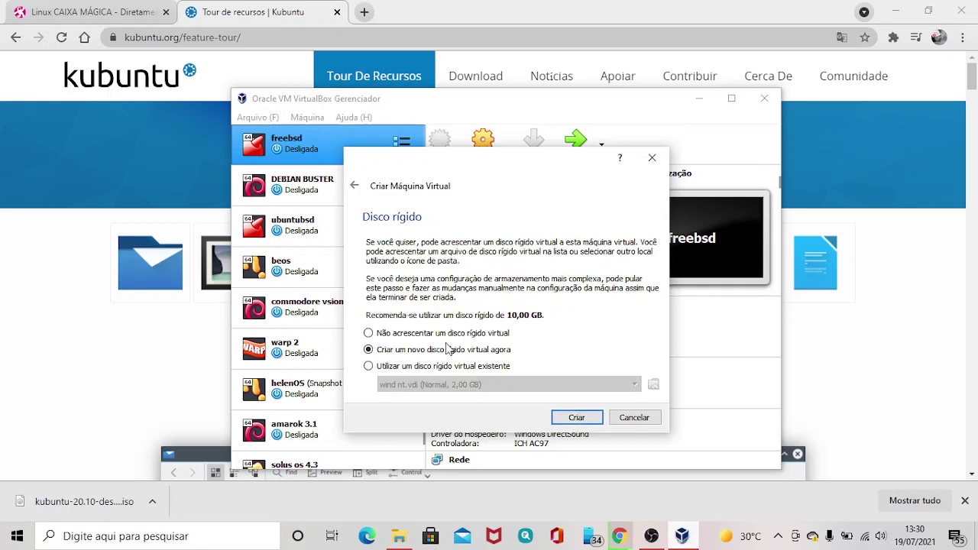
Create a new 10 GB virtual hard disk of type VDI for the kubuntu 21.10 machine, keeping the suggested location
left_click(577, 419)
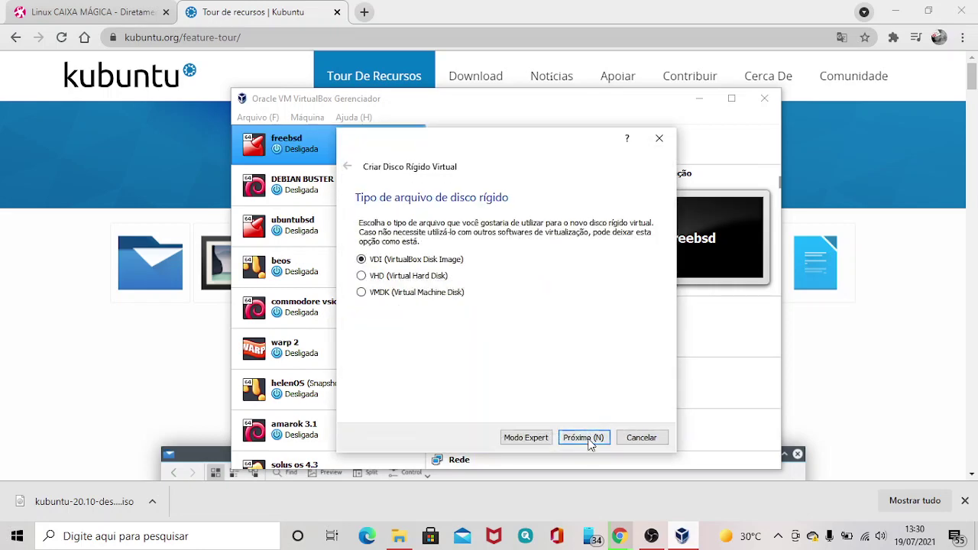
left_click(591, 444)
left_click(589, 439)
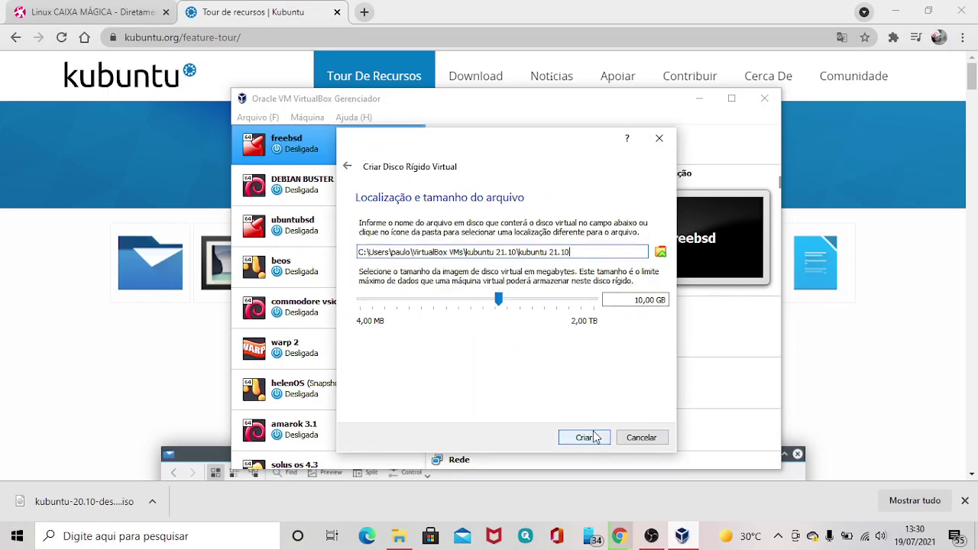
left_click(593, 437)
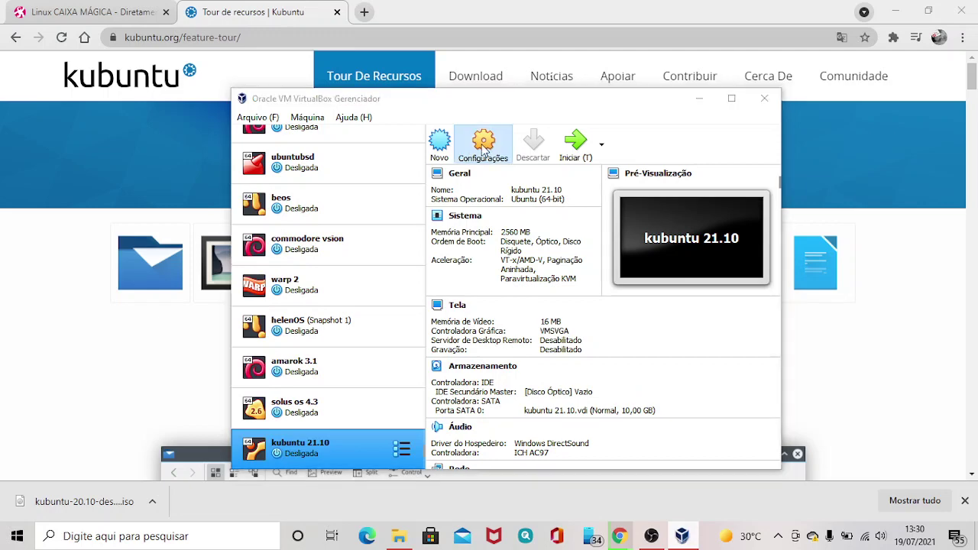
Set the number of processors to 2 in the system settings of the kubuntu 21.10 machine
left_click(483, 145)
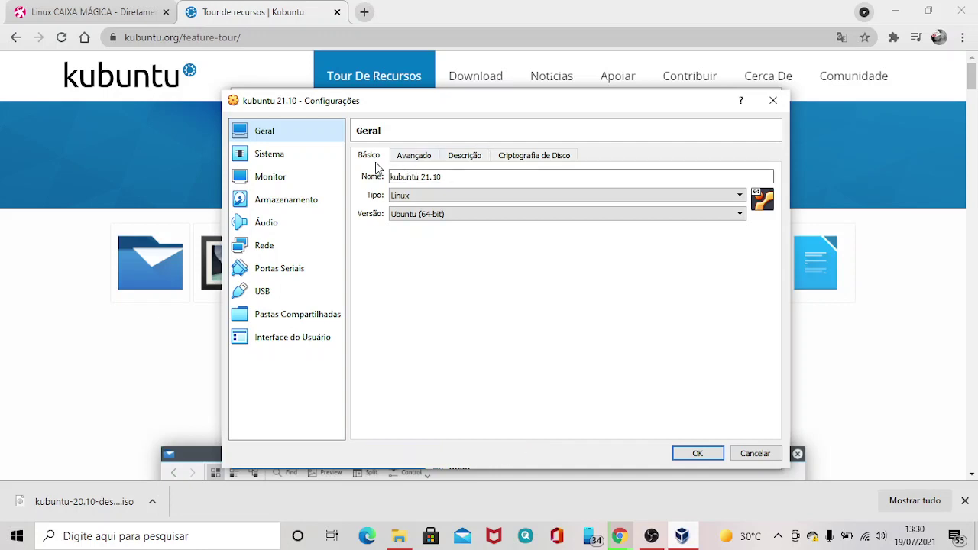
left_click(302, 158)
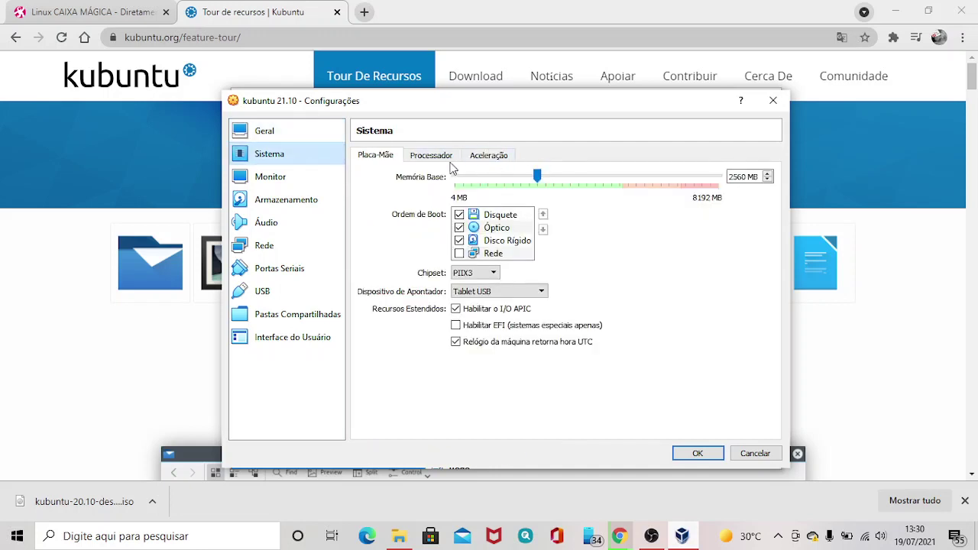
left_click(431, 156)
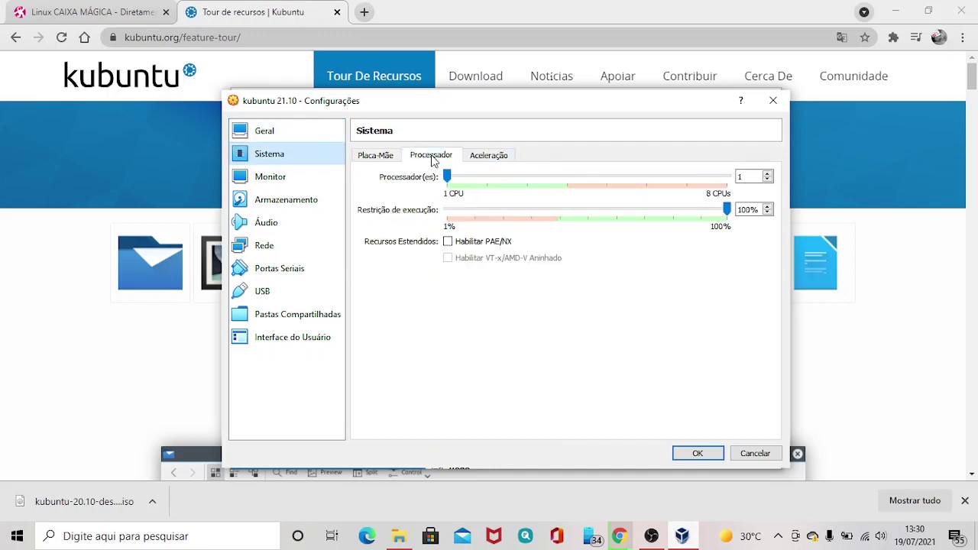
left_click(484, 181)
Set the machine's video memory to 56 MB, save the settings and start the kubuntu 21.10 virtual machine
left_click(297, 180)
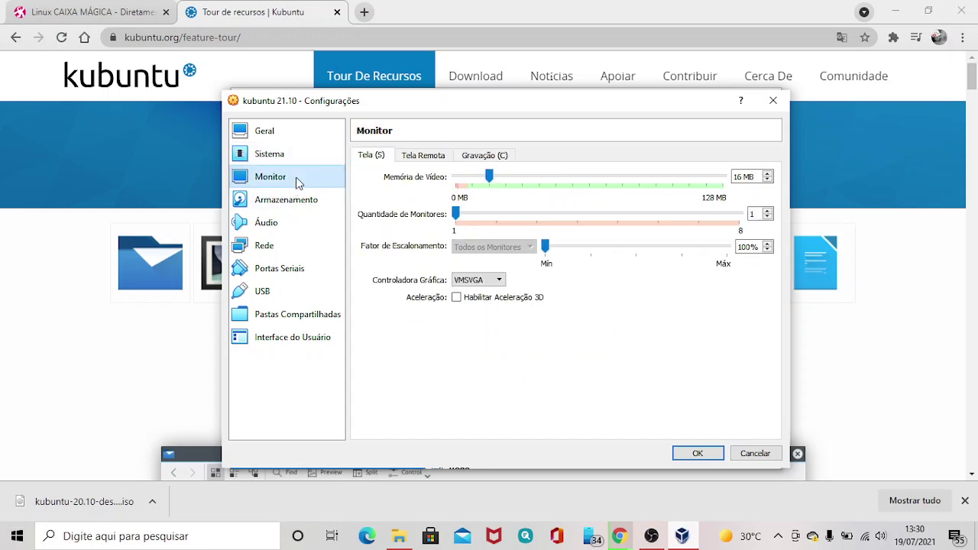
left_click_drag(544, 185, 572, 180)
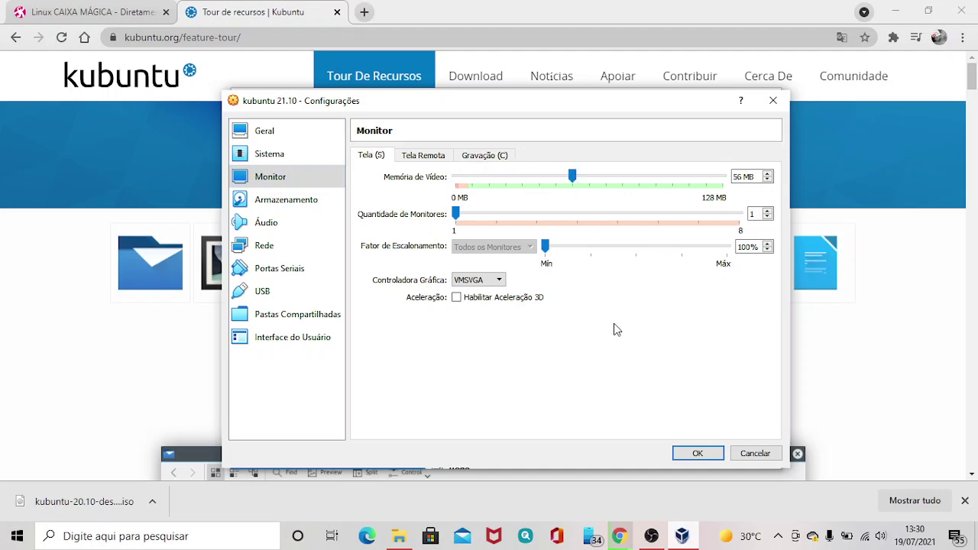
left_click(698, 453)
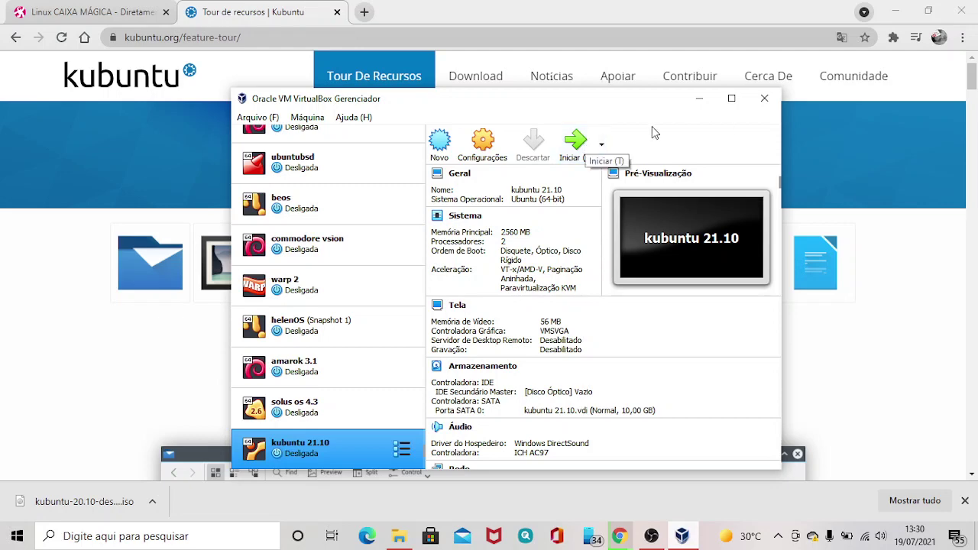
left_click(585, 150)
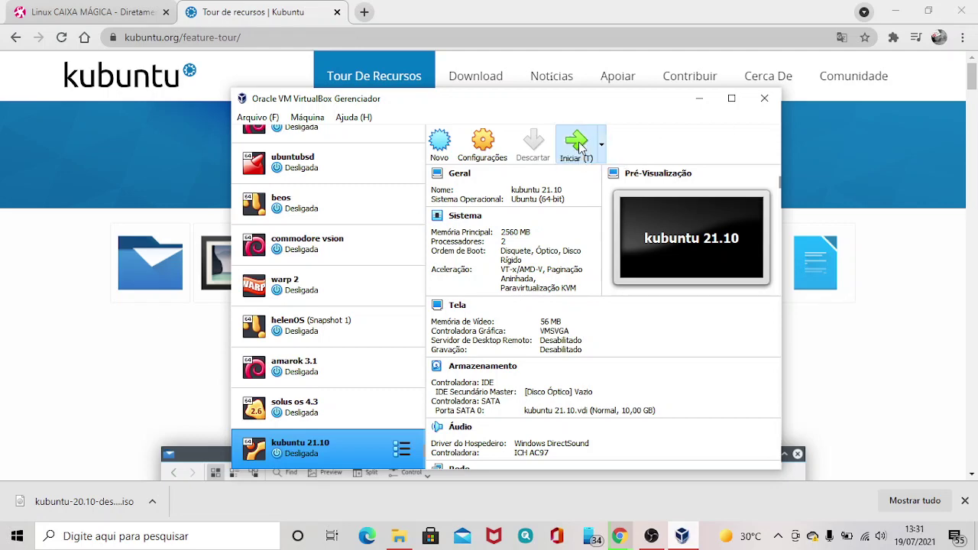
left_click(699, 100)
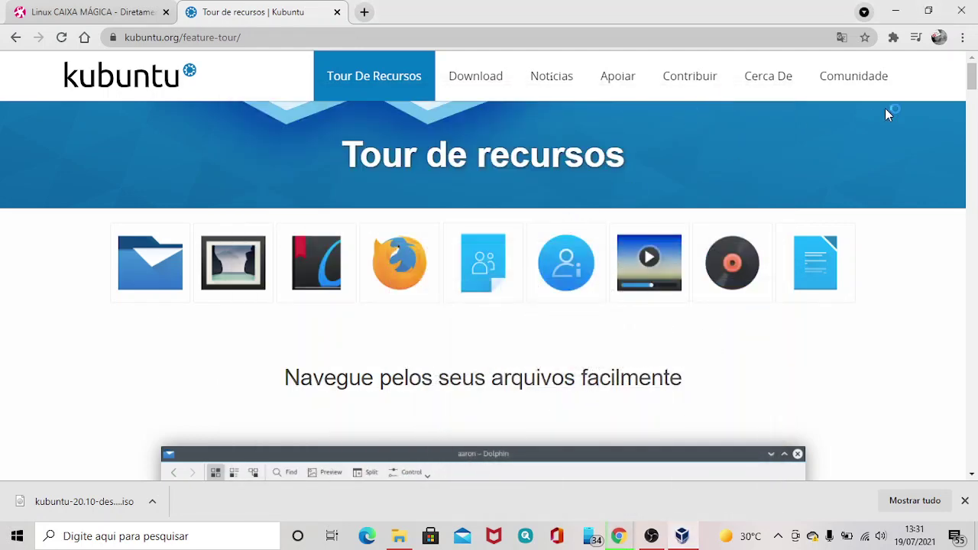
Examine the releases on the Kubuntu website's download page, including Kubuntu 20.04.2 LTS, and return to the feature tour page
left_click(475, 78)
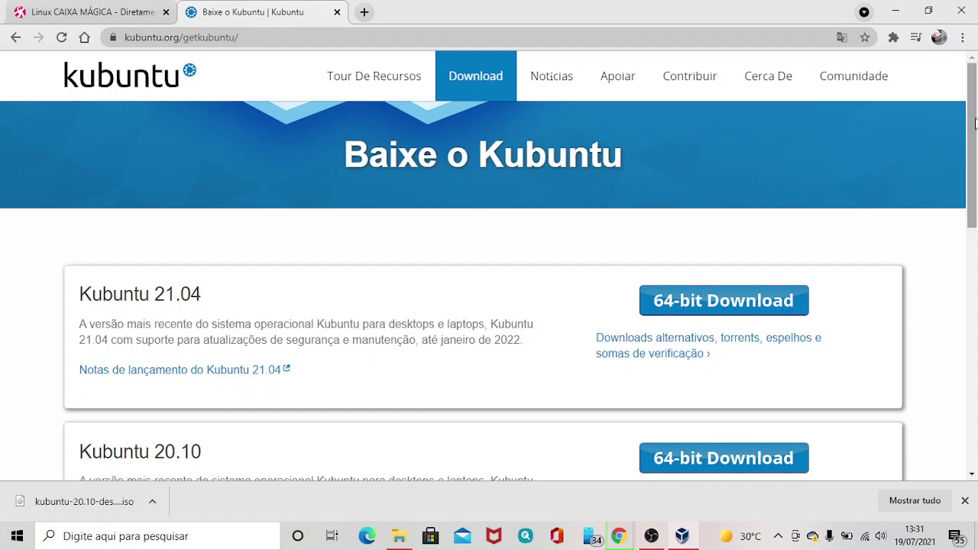
left_click_drag(975, 122, 975, 211)
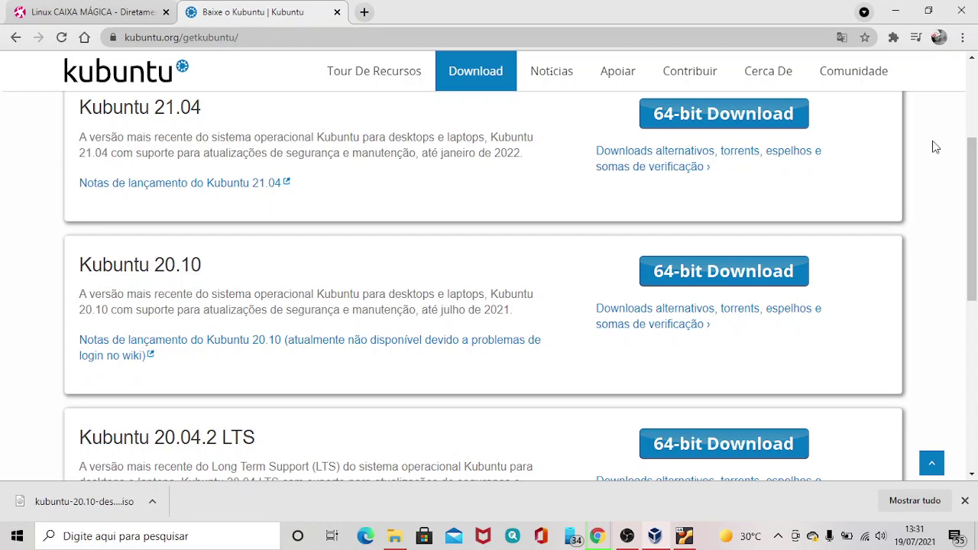
scroll(975, 170, "down", 2)
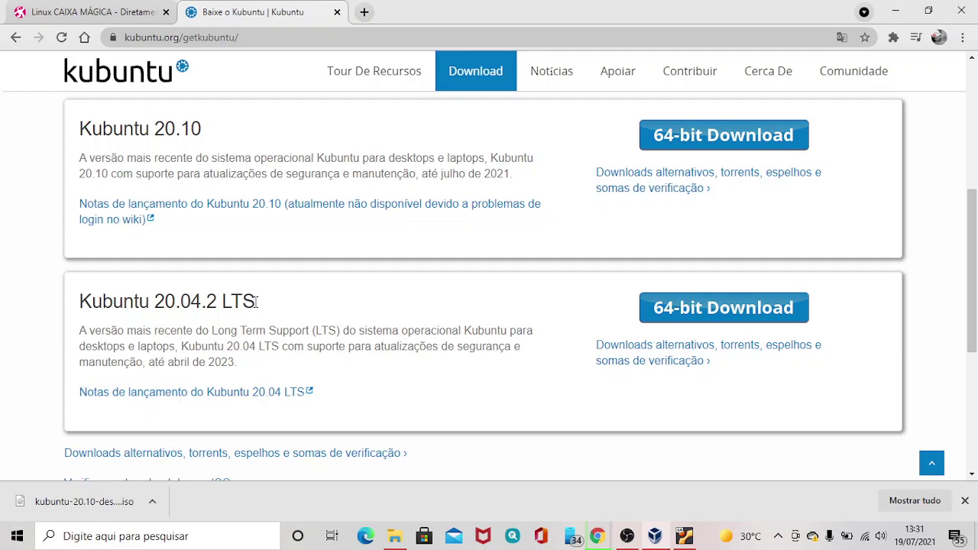
left_click_drag(257, 301, 80, 303)
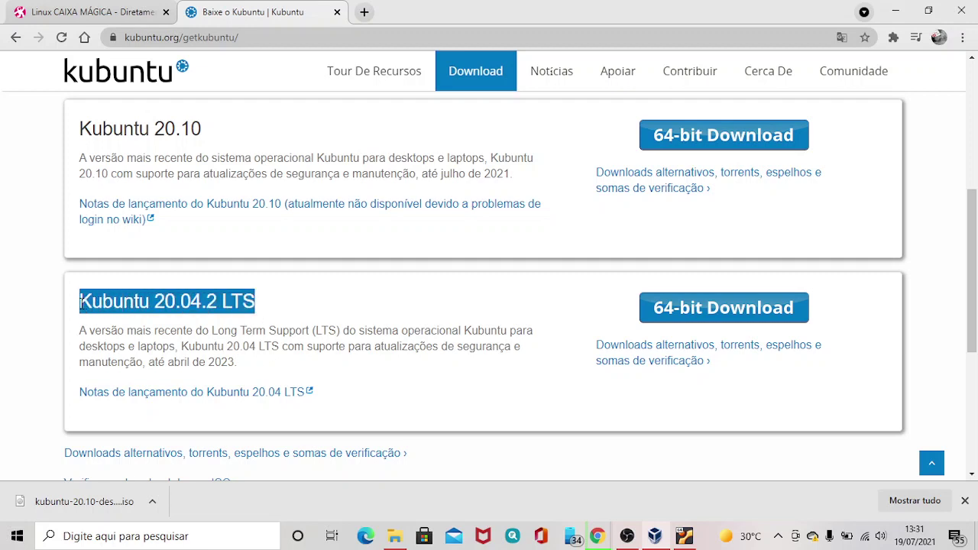
left_click(260, 306)
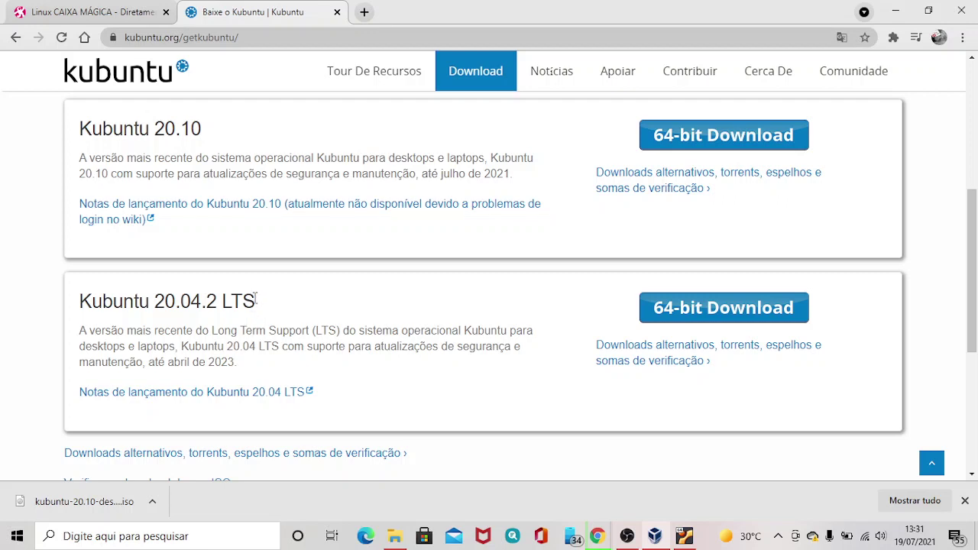
left_click_drag(256, 298, 72, 307)
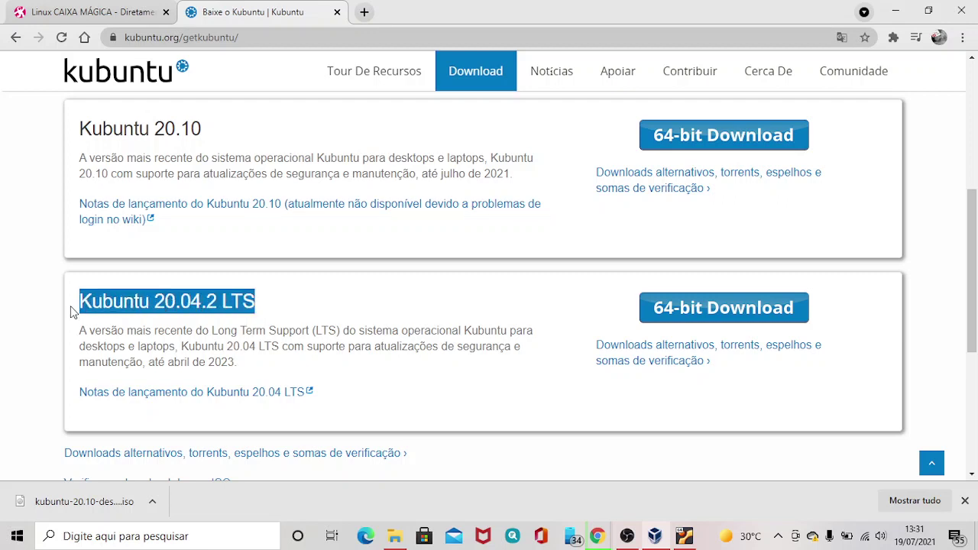
left_click(237, 297)
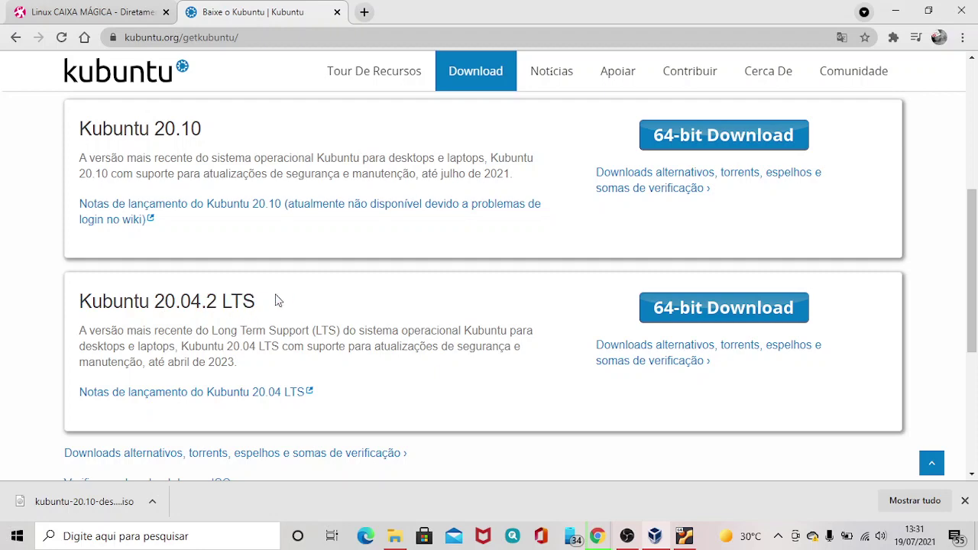
left_click(974, 122)
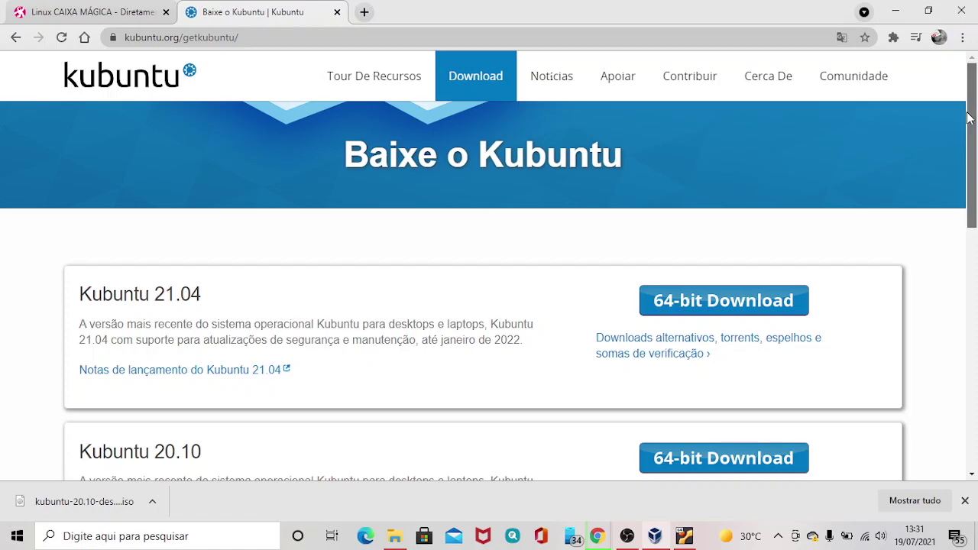
scroll(967, 120, "down", 2)
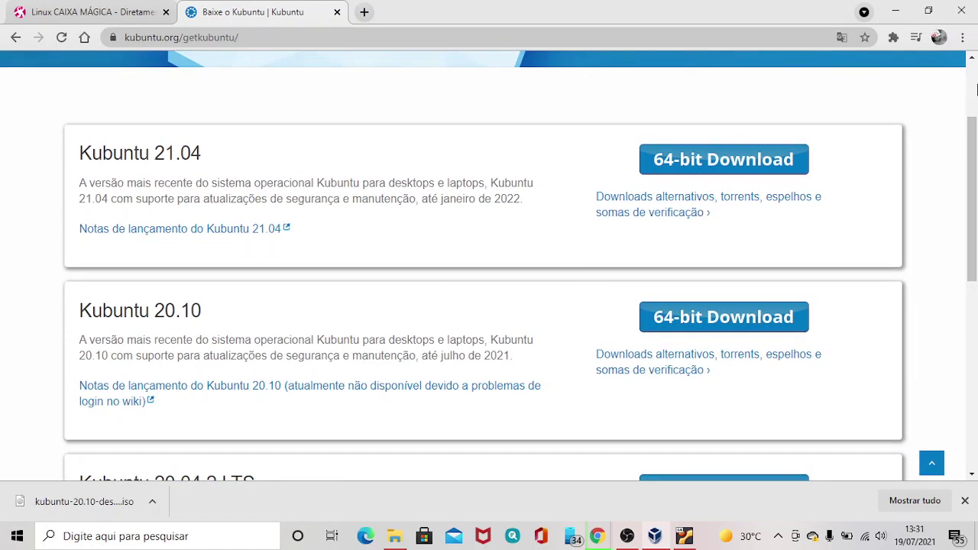
scroll(975, 80, "up", 2)
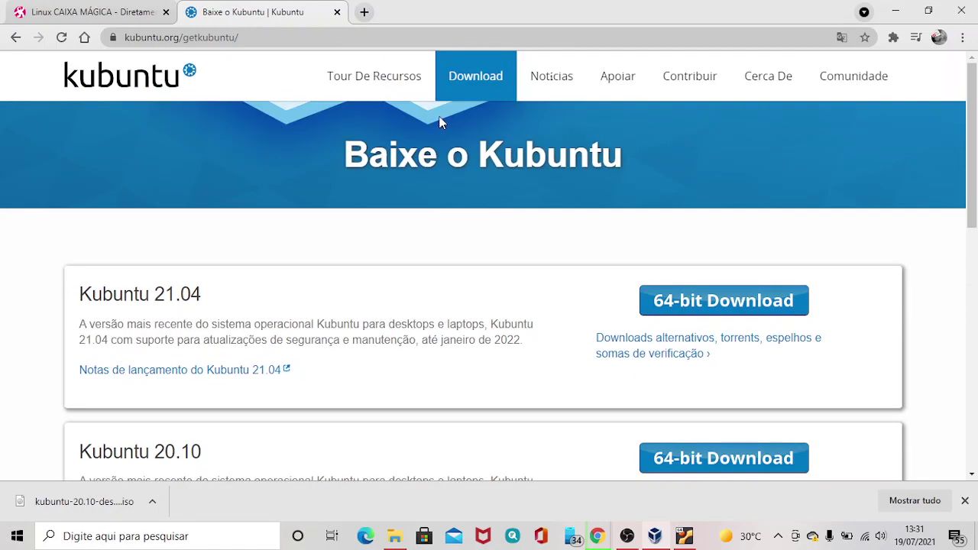
left_click(374, 76)
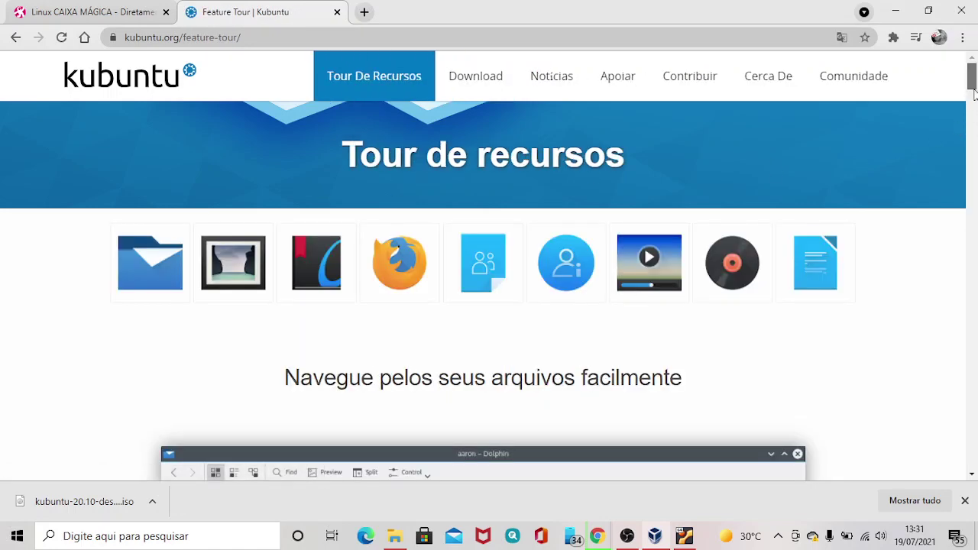
Return from the browser to the virtual machine's boot disk prompt and add kubuntu-20.10-desktop-amd64.iso from the Downloads folder as an optical disc
mouse_move(975, 92)
left_mouse_down()
mouse_move(975, 129)
mouse_move(974, 90)
left_mouse_up()
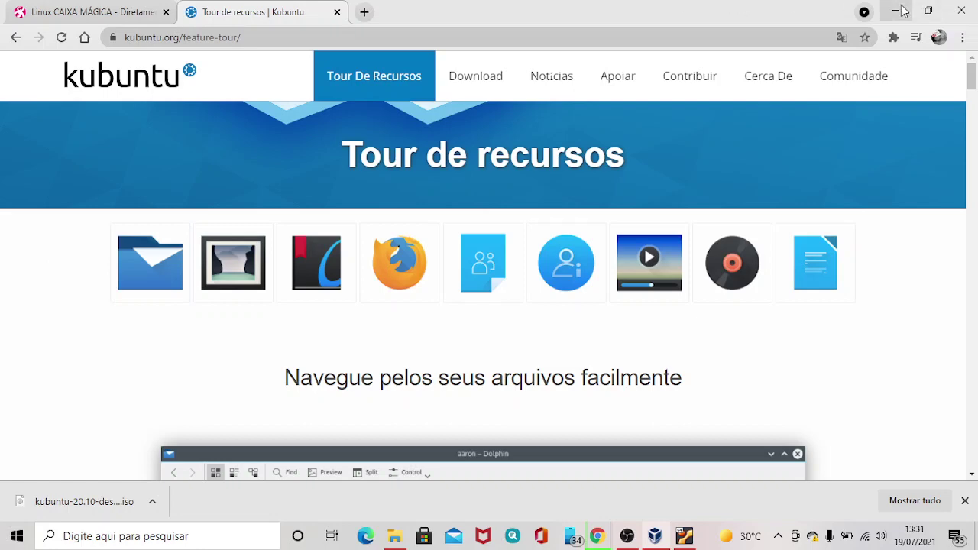
left_click(898, 11)
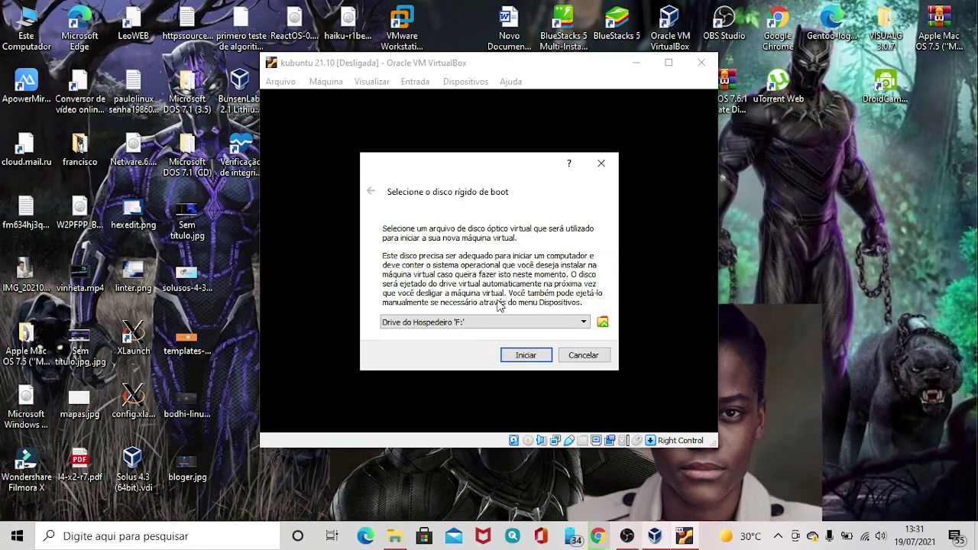
left_click(603, 322)
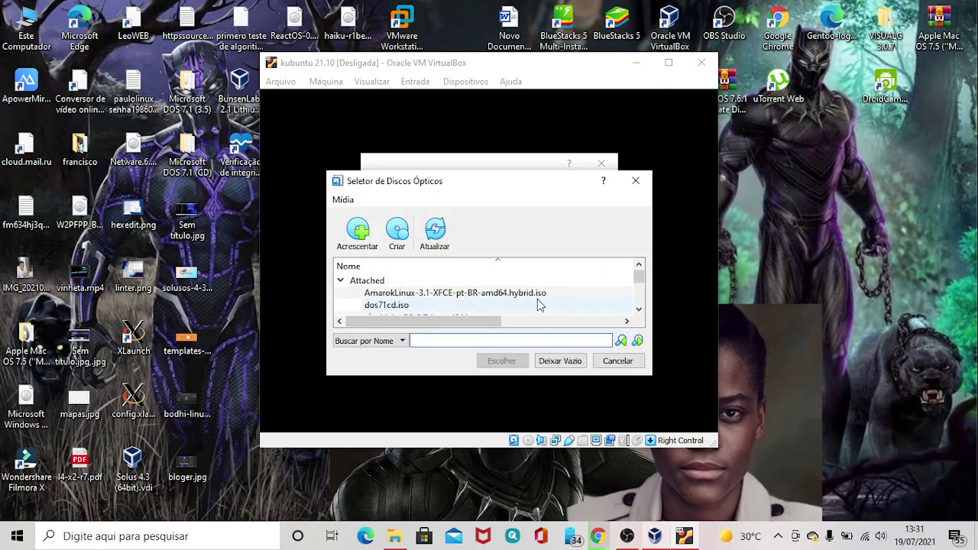
left_click(345, 233)
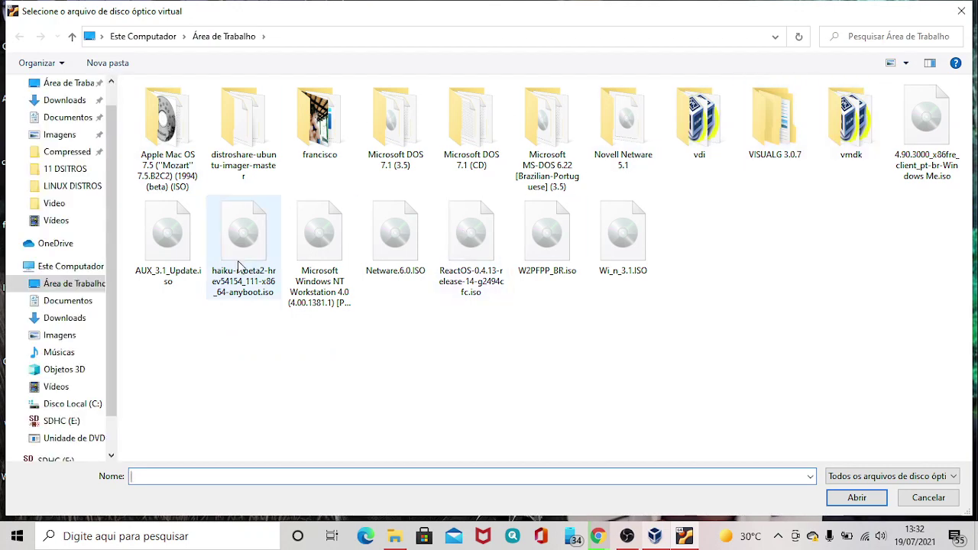
scroll(110, 187, "up", 1)
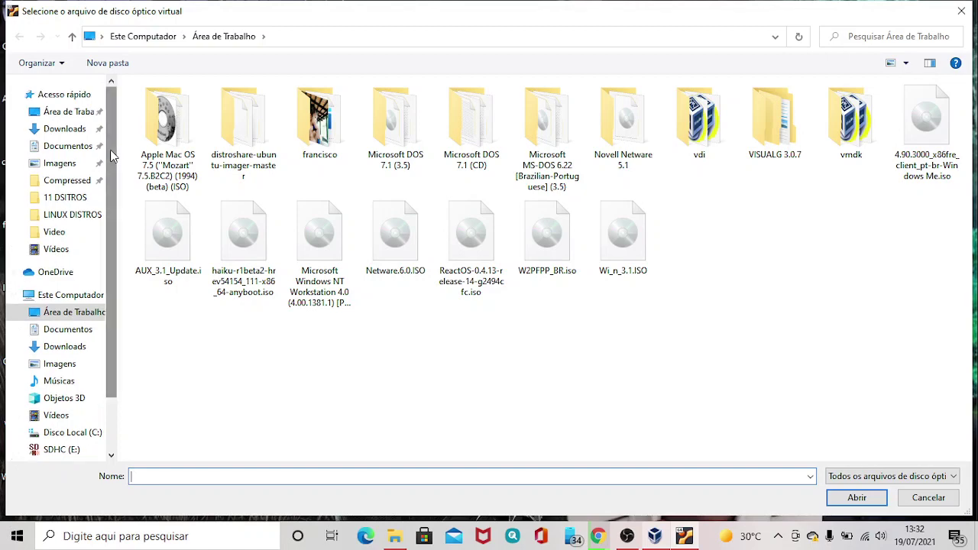
scroll(111, 173, "down", 1)
scroll(111, 173, "up", 1)
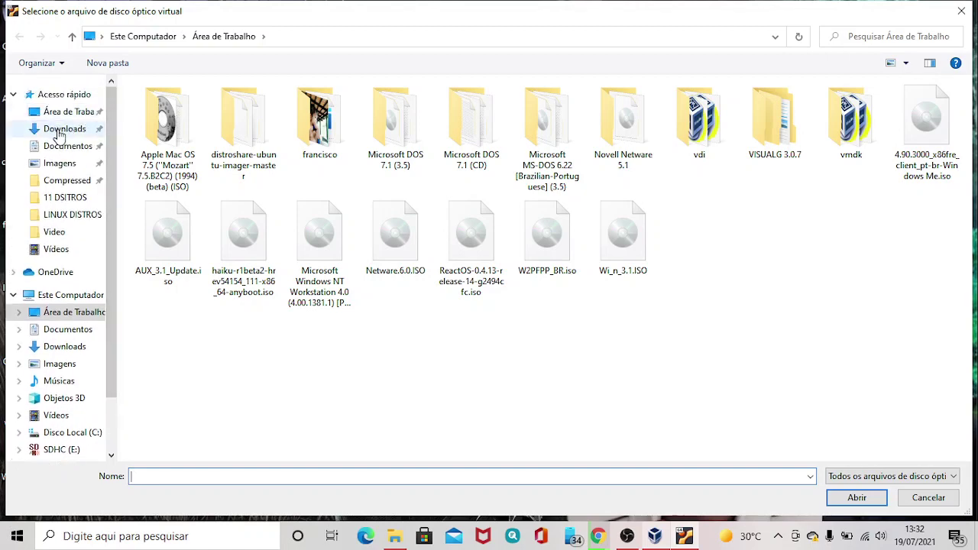
left_click(60, 133)
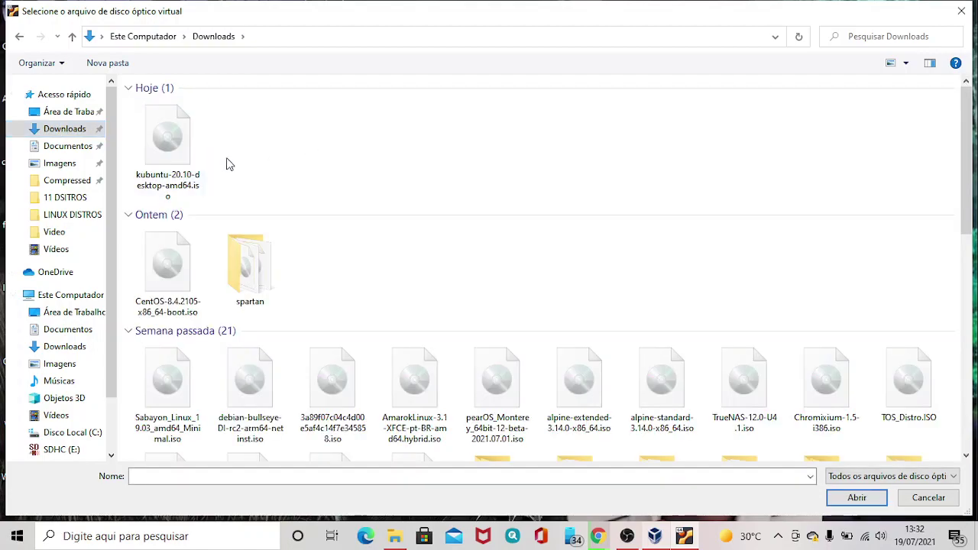
double_click(181, 168)
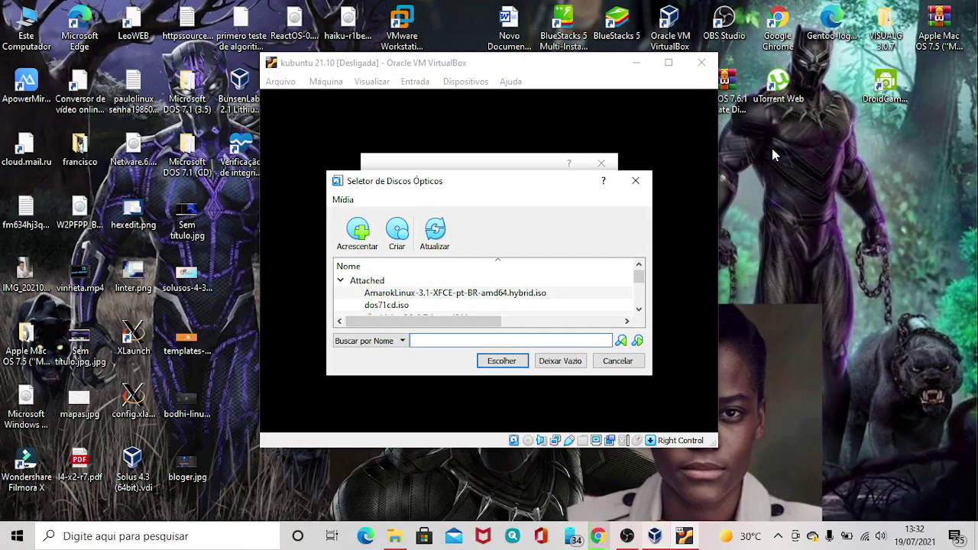
Choose the added ISO as the startup disk, start the machine and boot the Kubuntu entry in GRUB
left_click_drag(504, 187, 507, 144)
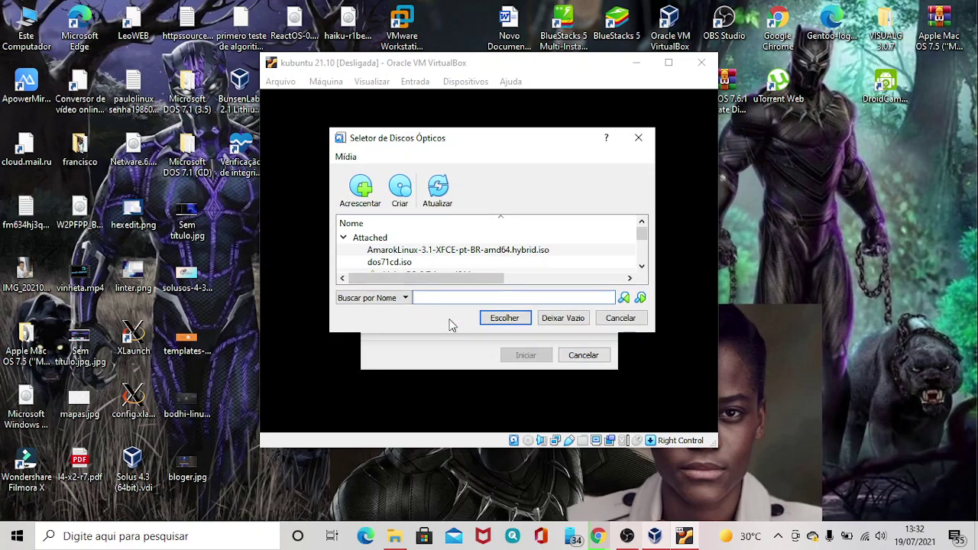
left_click(504, 318)
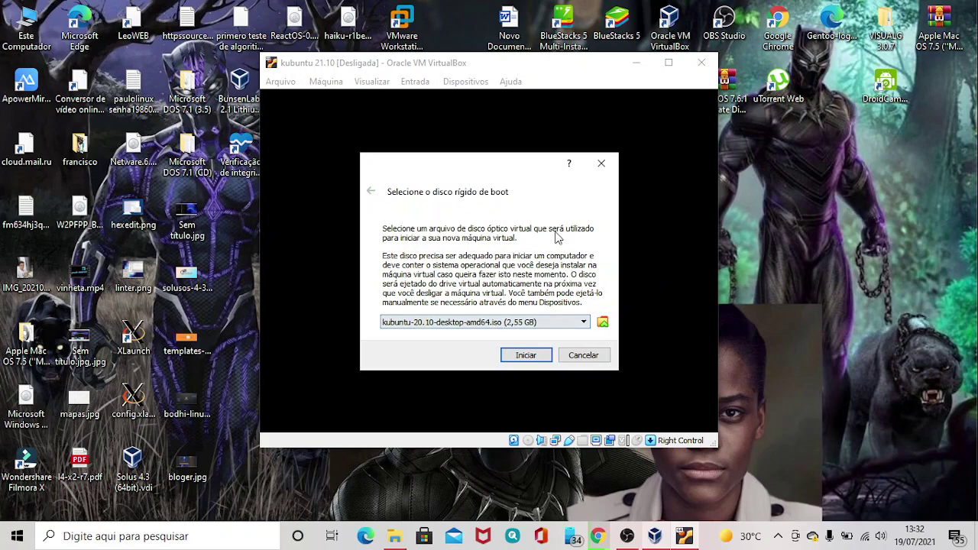
left_click_drag(492, 167, 498, 115)
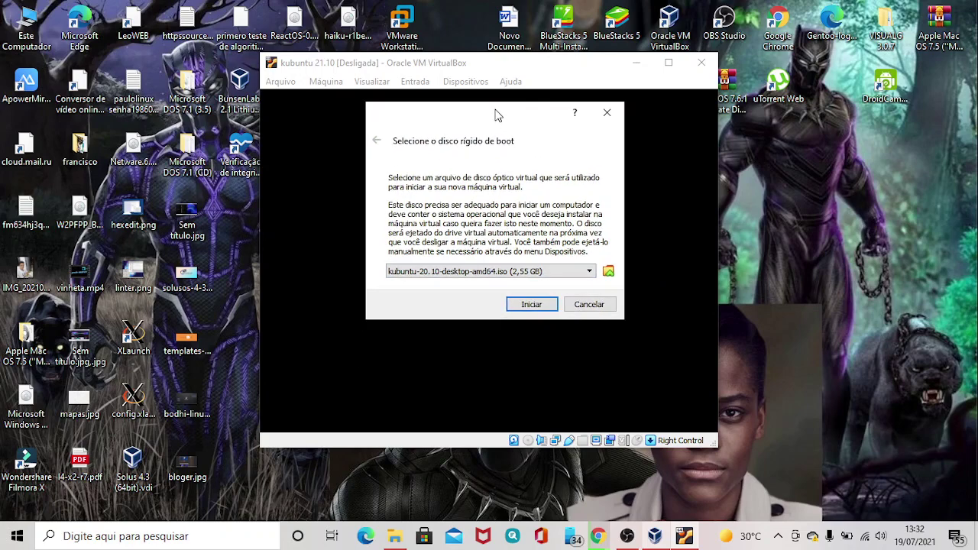
left_click(537, 303)
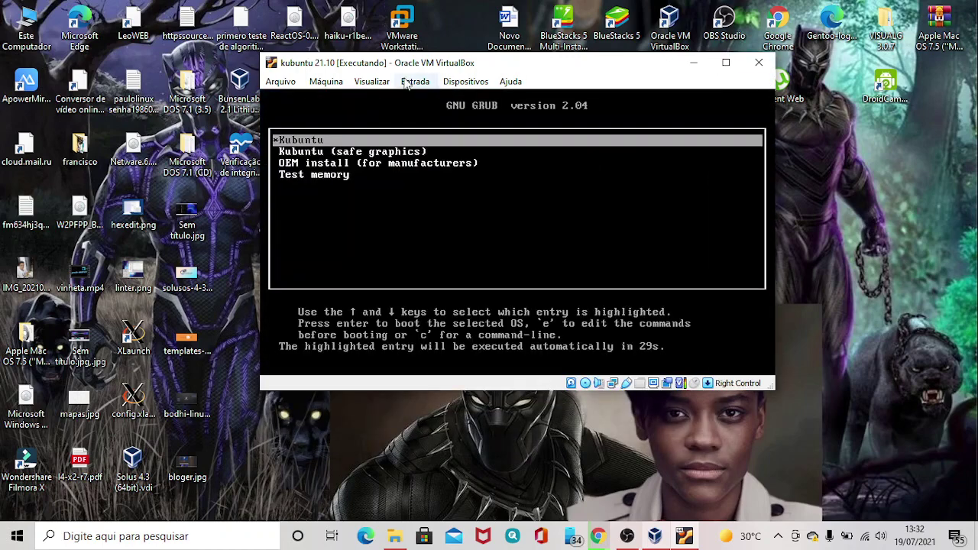
key("Return")
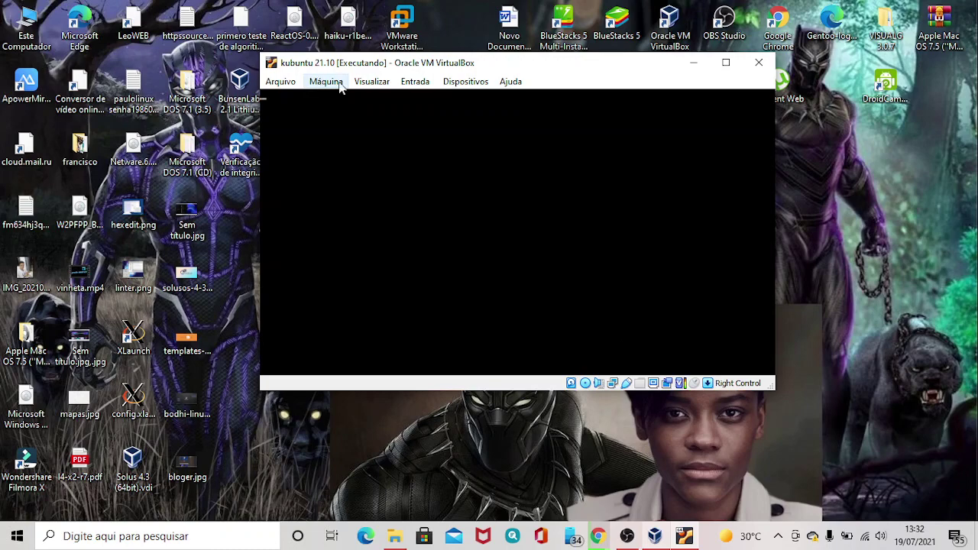
Switch the virtual machine display to scaled mode and maximize its window, declining the mouse capture
left_click(330, 84)
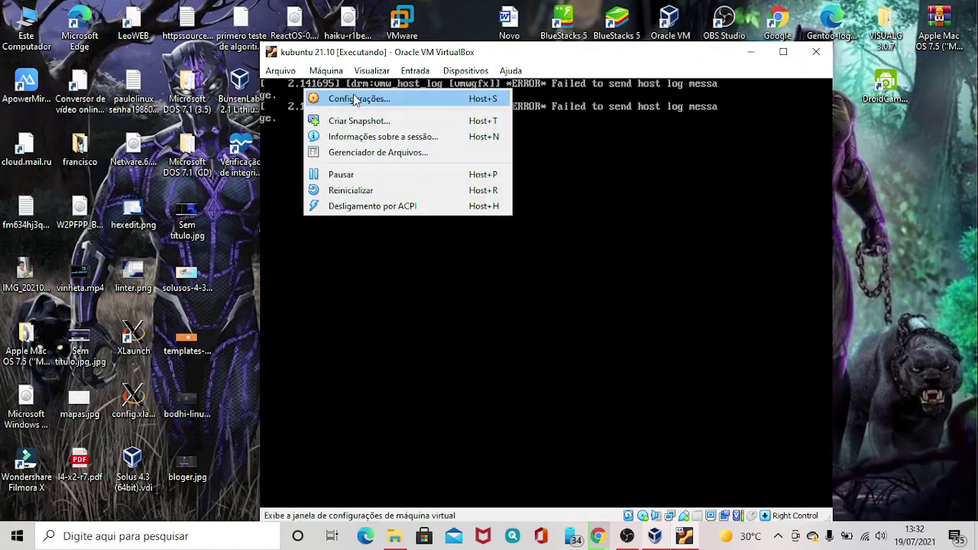
mouse_move(371, 71)
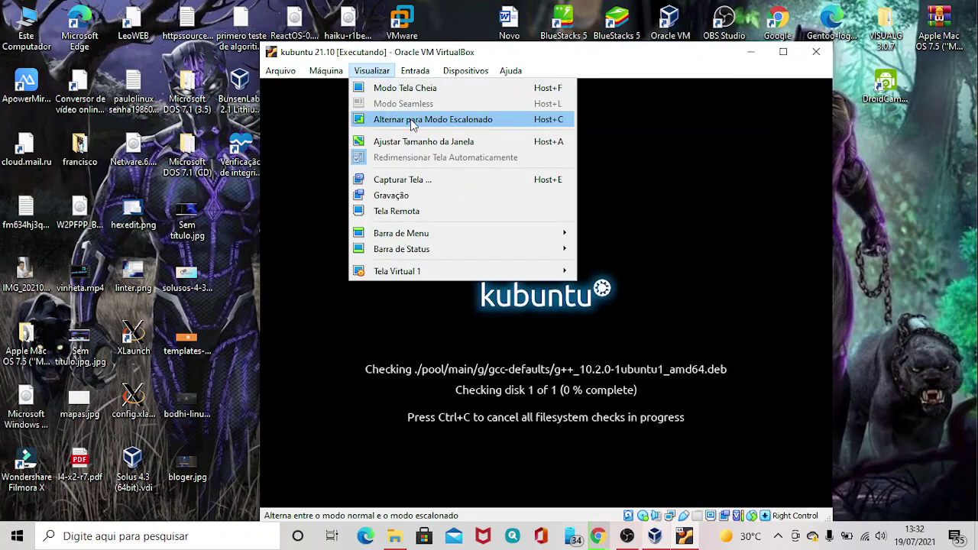
left_click(411, 122)
left_click(516, 348)
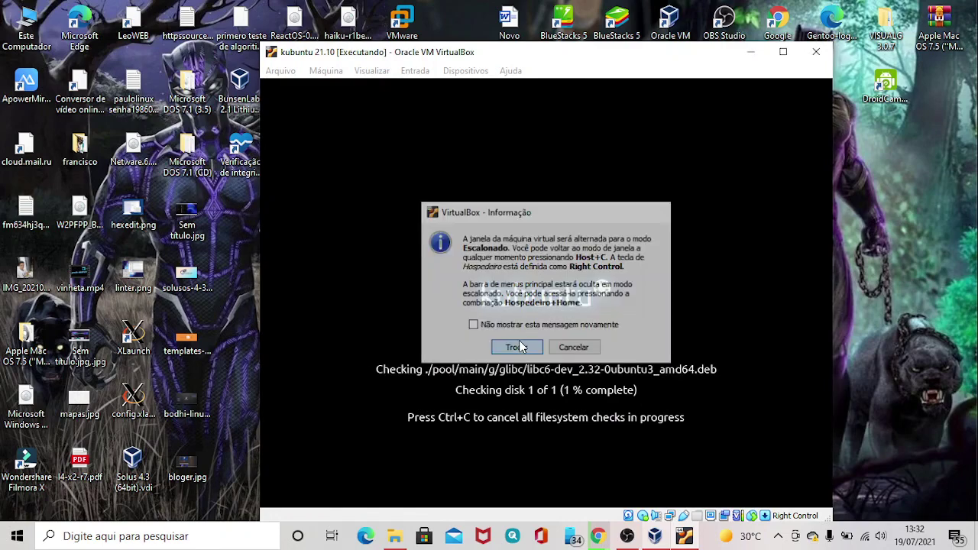
left_click_drag(537, 78, 393, 48)
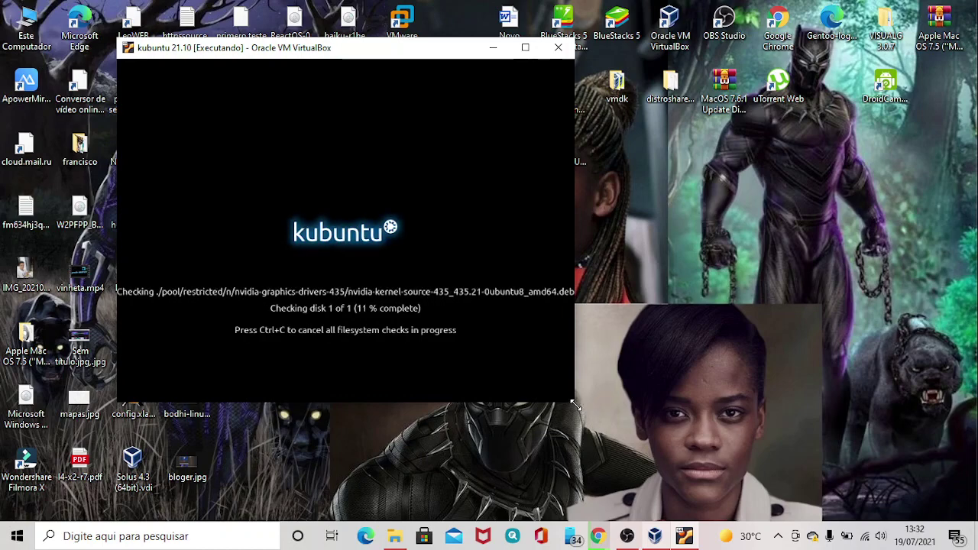
left_click_drag(575, 403, 732, 479)
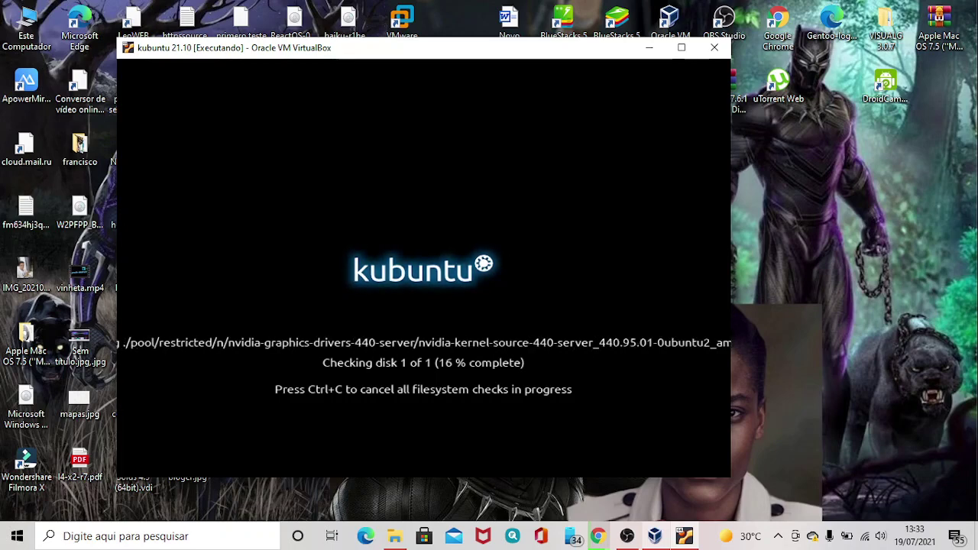
left_click(682, 49)
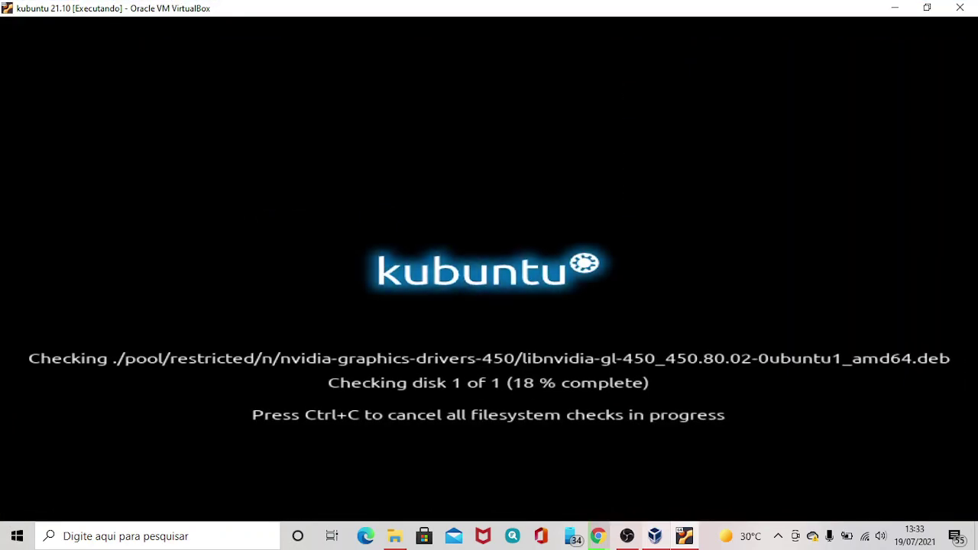
left_click(615, 452)
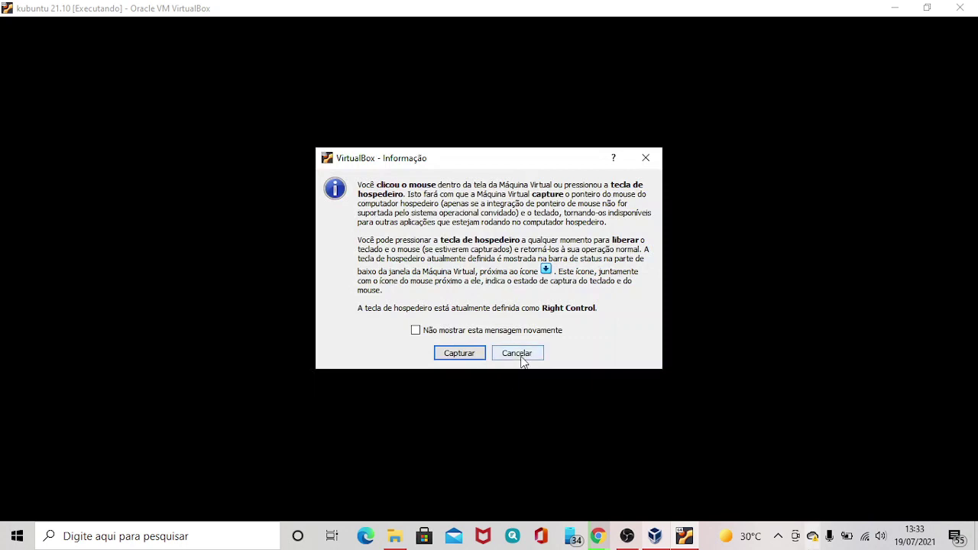
left_click(519, 360)
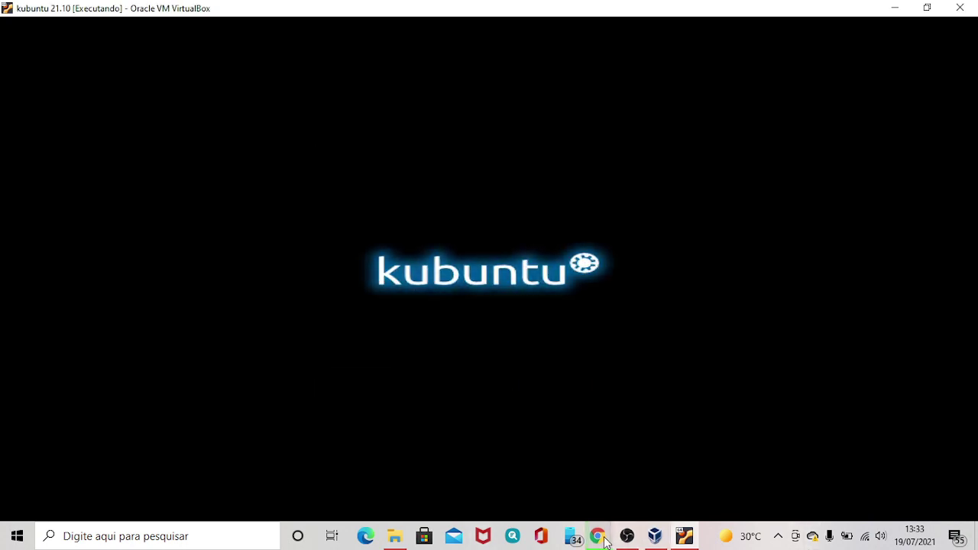
Switch to the Kubuntu website in Chrome, look over the feature tour page and open the about page to read the project's description
mouse_move(600, 538)
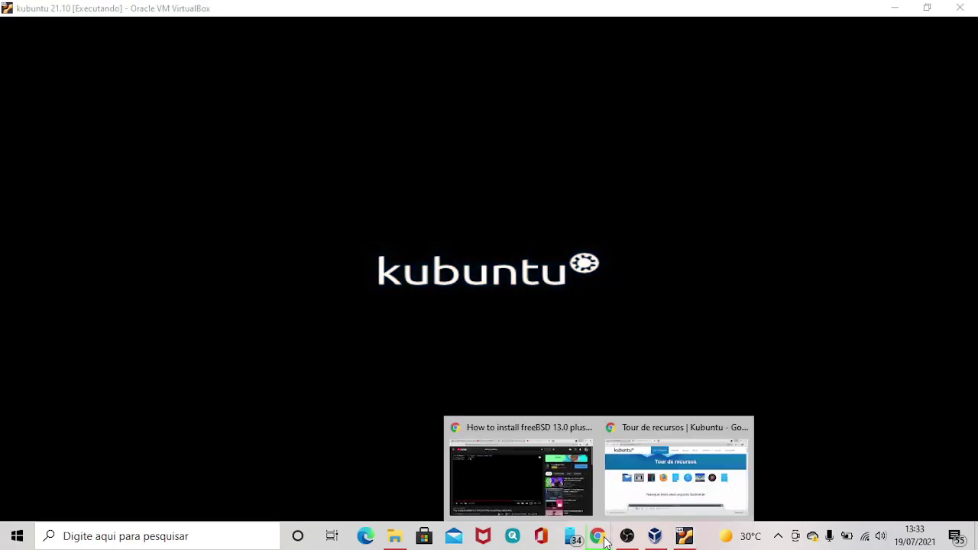
left_click(669, 480)
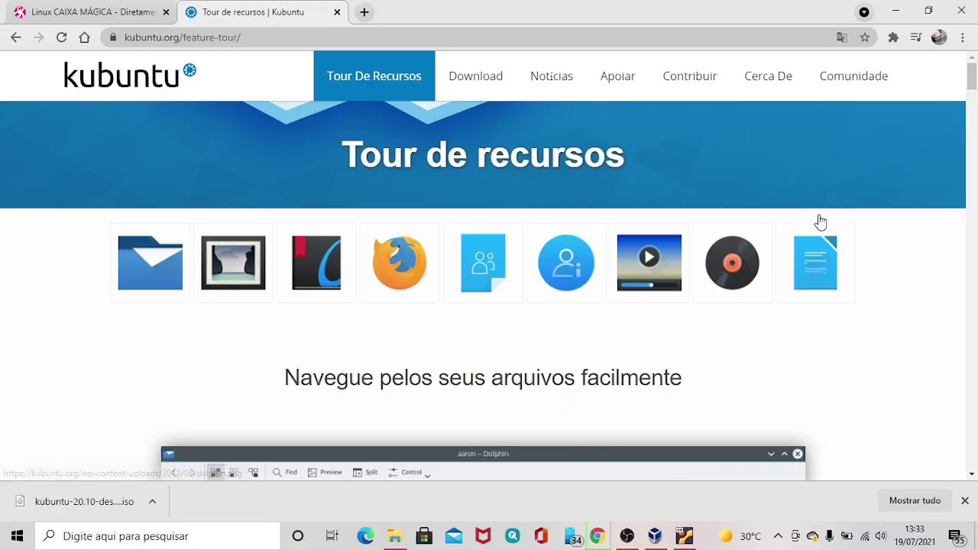
left_click_drag(972, 83, 973, 208)
left_click_drag(976, 156, 973, 76)
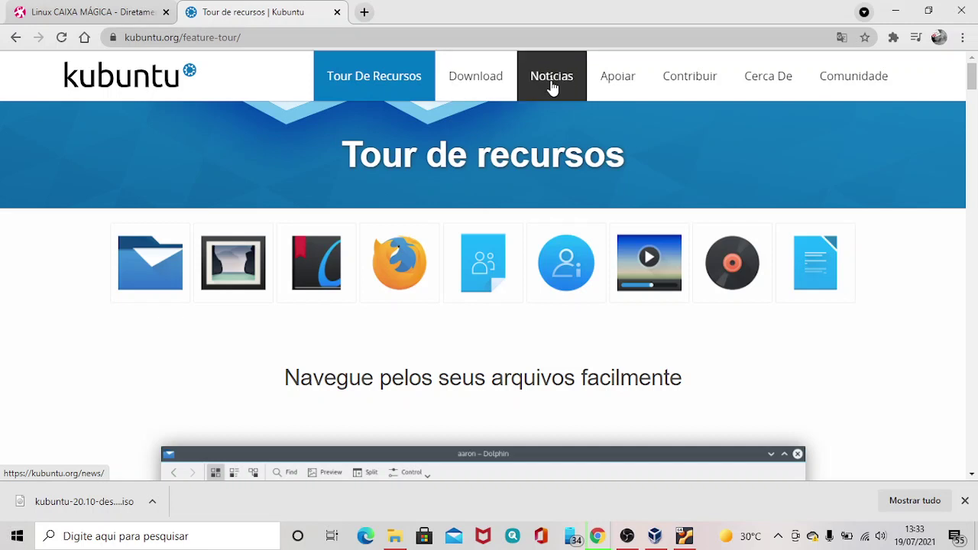
left_click(749, 89)
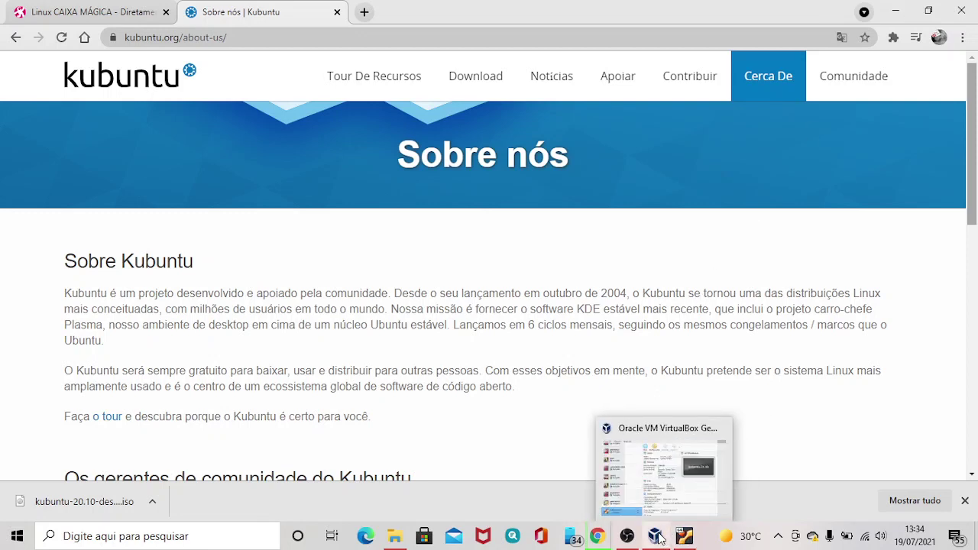
Switch back to the kubuntu 21.10 virtual machine and set the installer language to Português do Brasil
mouse_move(686, 537)
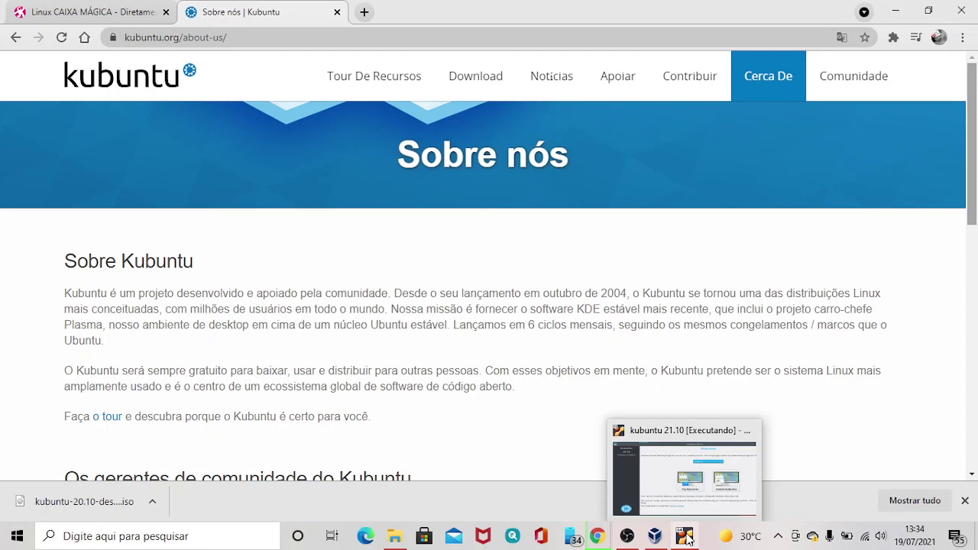
left_click(721, 451)
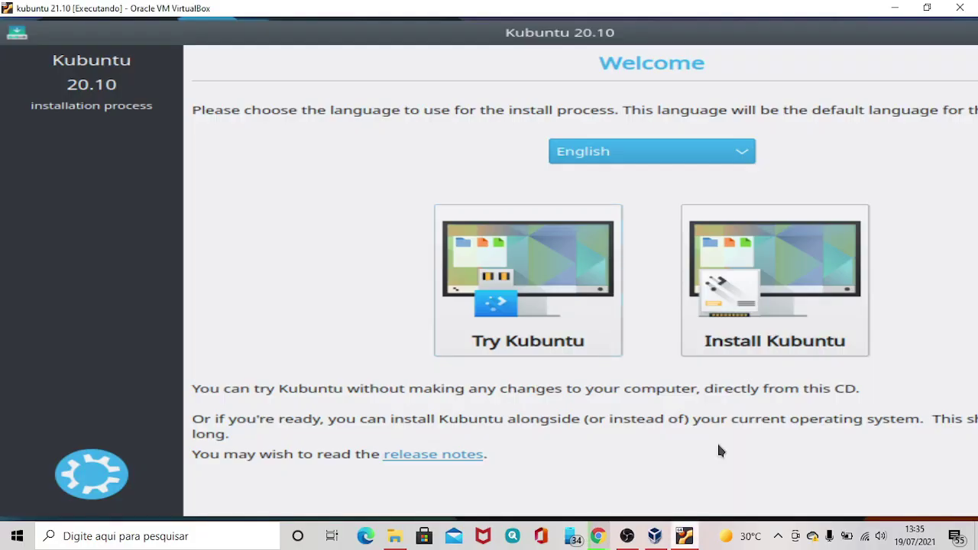
left_click(688, 155)
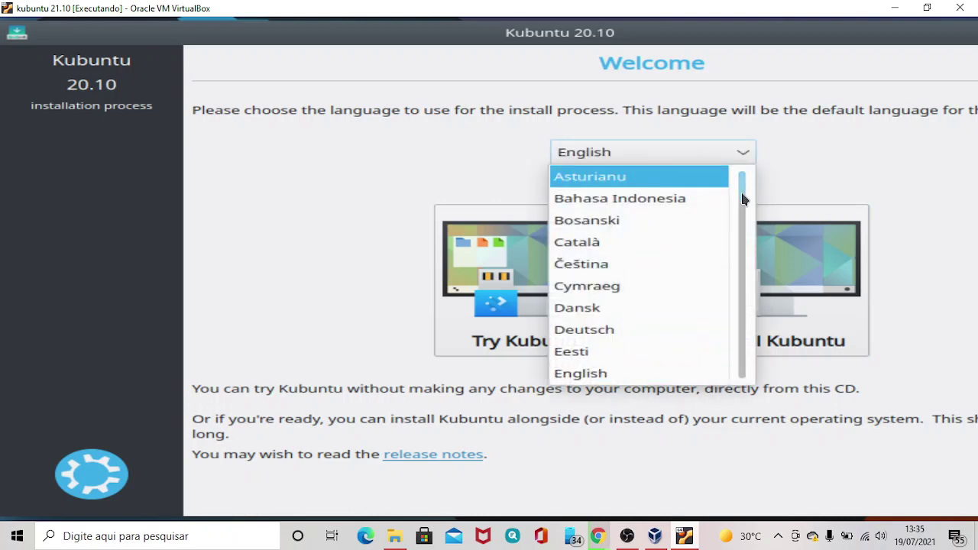
left_click_drag(742, 201, 747, 248)
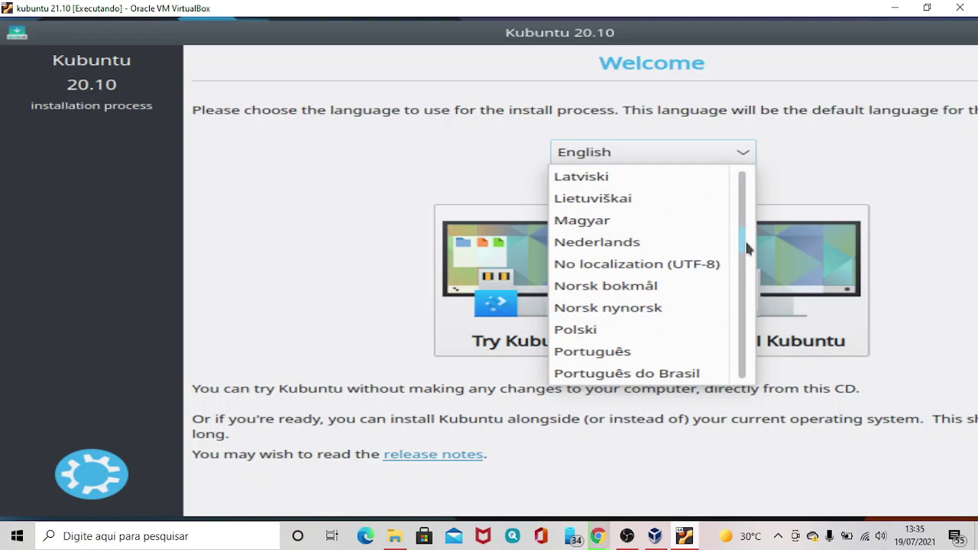
left_click(632, 373)
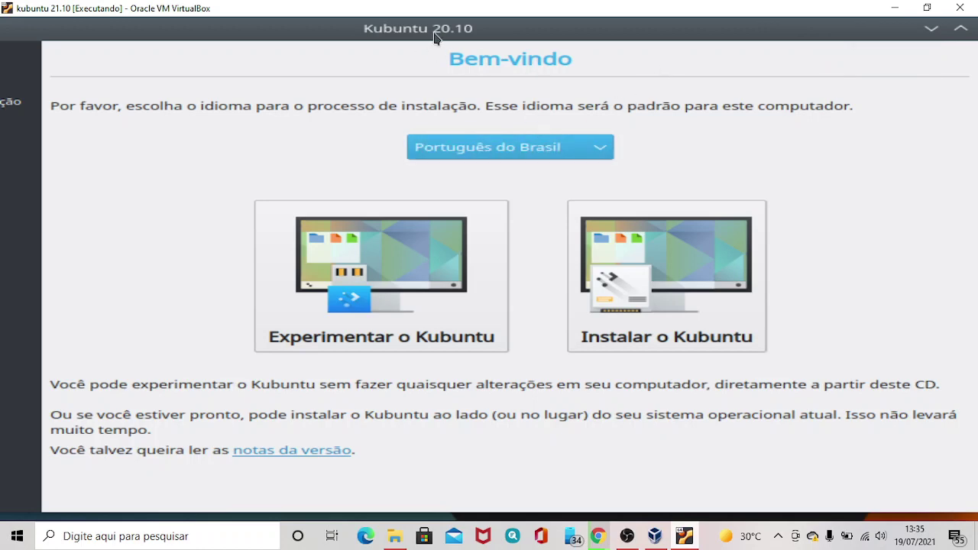
Reposition the Kubuntu 20.10 installer window so both choices fit on the display and start the live session with Experimentar o Kubuntu
left_click_drag(430, 36, 575, 44)
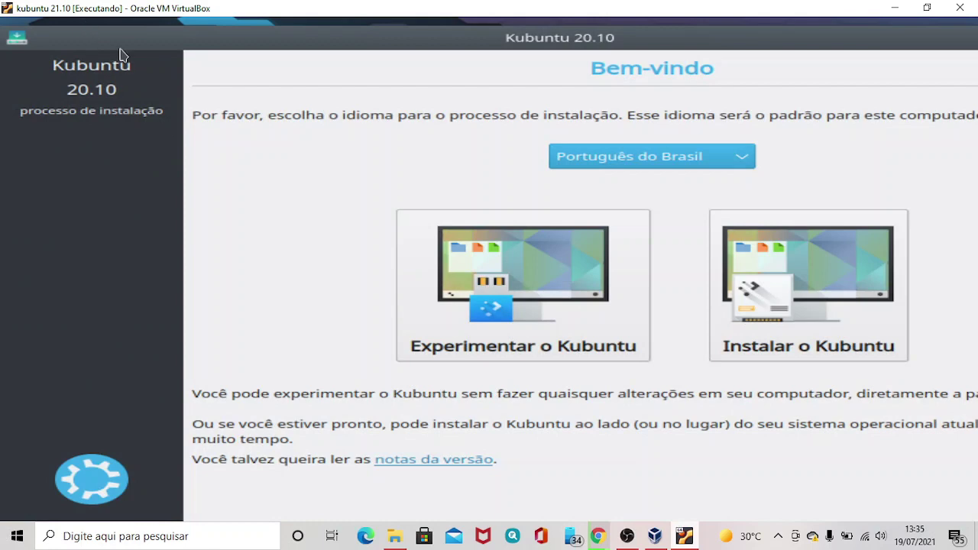
left_click_drag(220, 40, 159, 61)
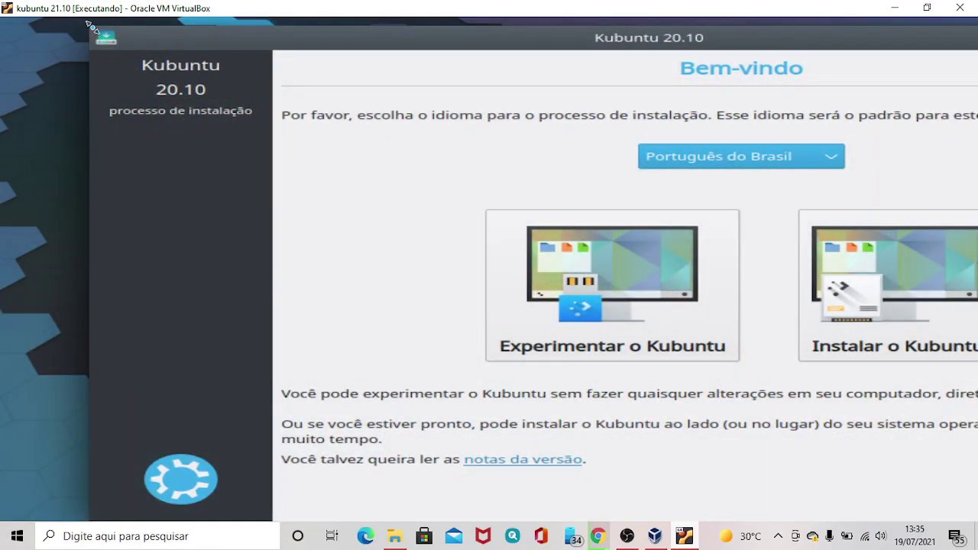
left_click_drag(160, 53, 273, 120)
left_click_drag(493, 38, 360, 30)
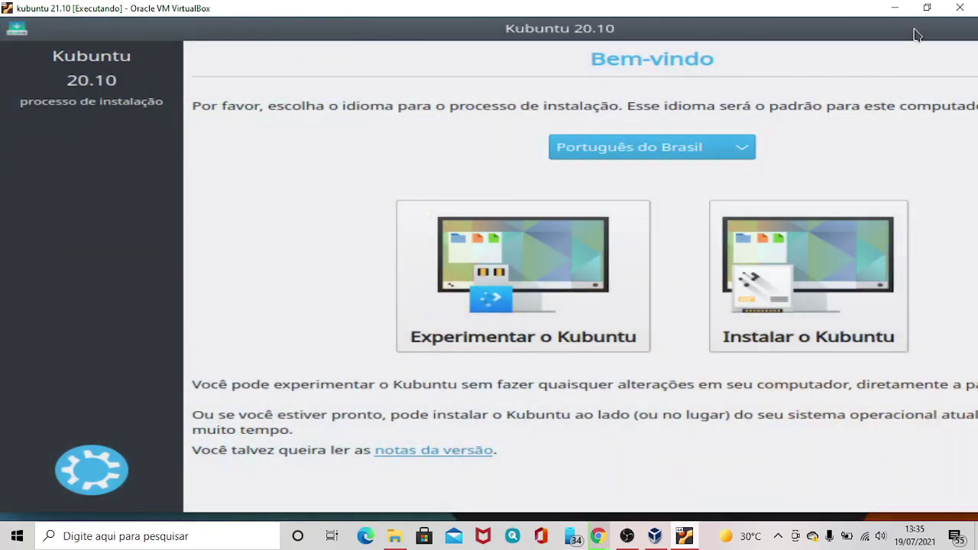
left_click_drag(916, 35, 720, 6)
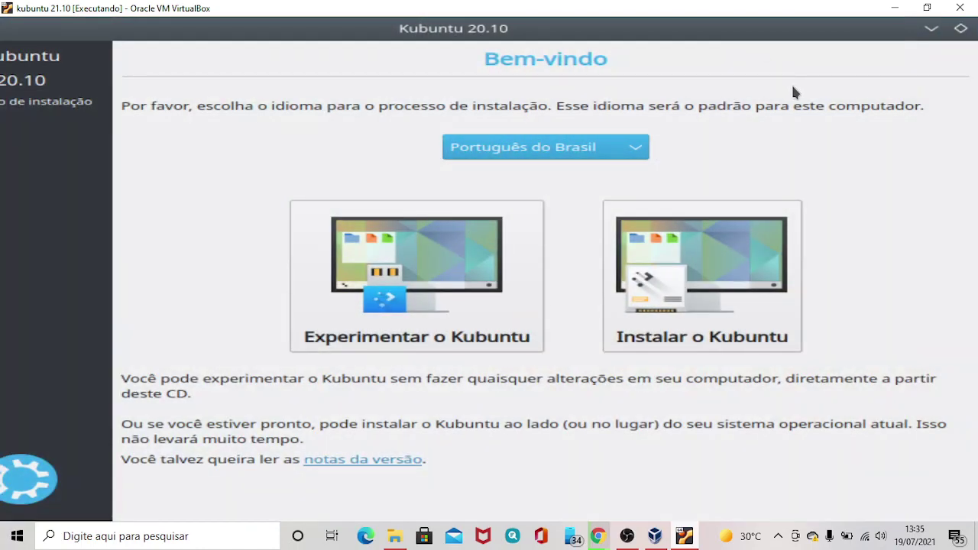
left_click(960, 30)
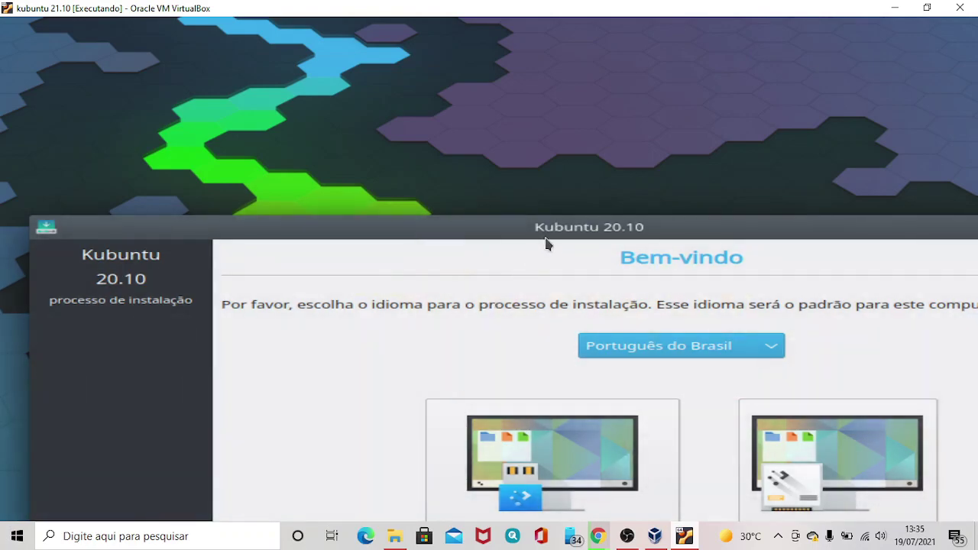
left_click_drag(547, 231, 415, 23)
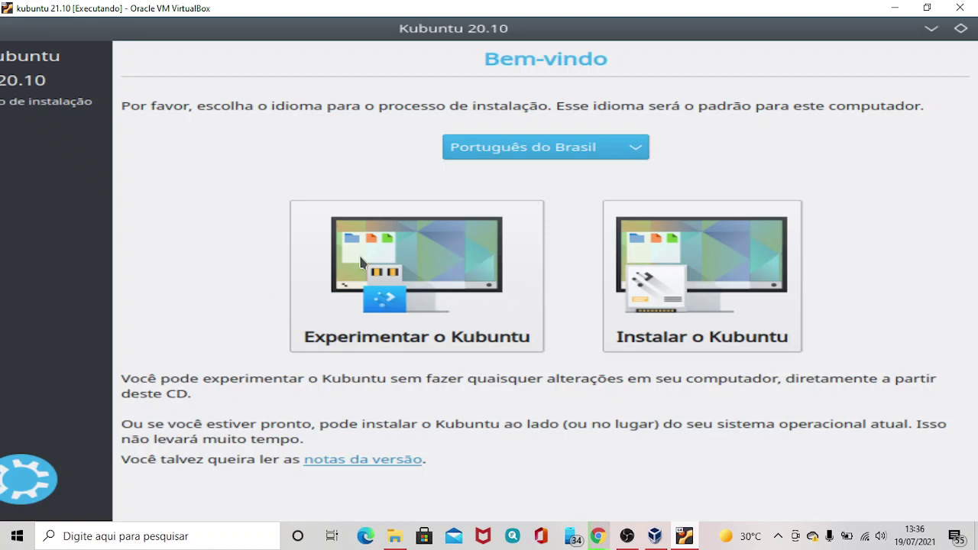
left_click(421, 280)
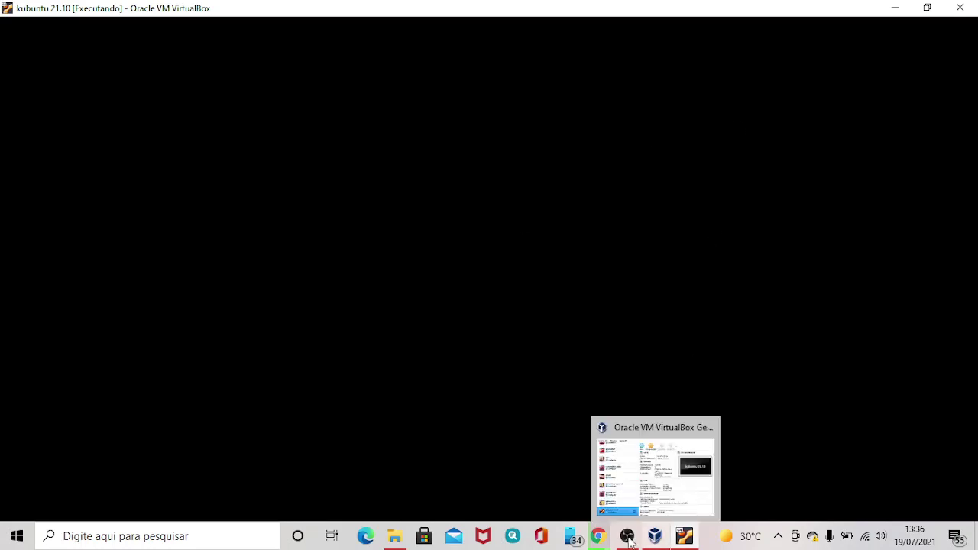
Switch to the Kubuntu website in Chrome, open the feature tour and download pages and review the offered releases and their support periods
mouse_move(602, 538)
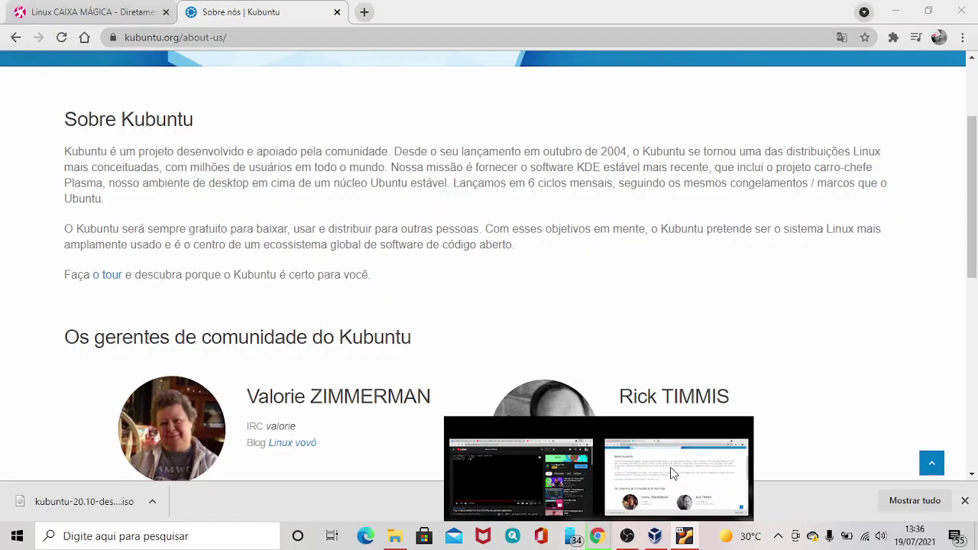
left_click(672, 474)
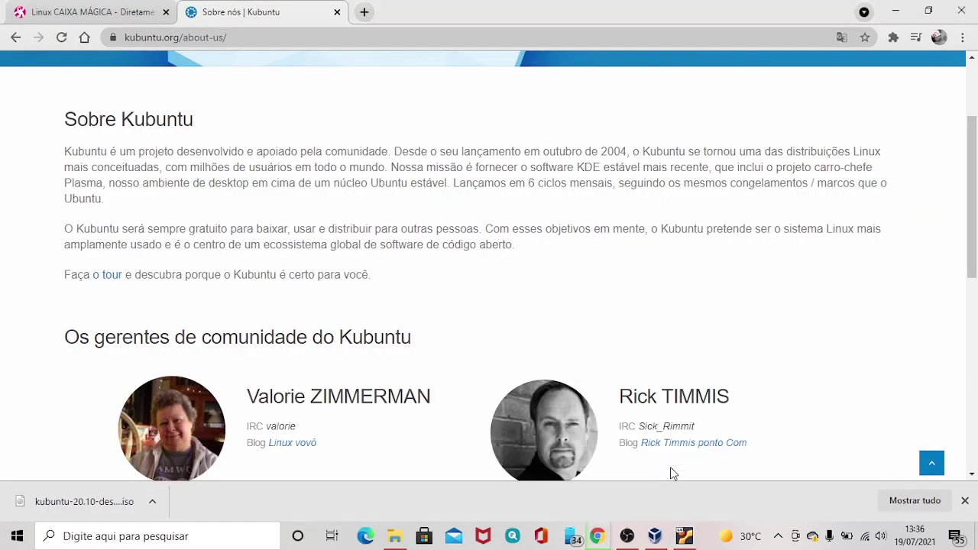
scroll(975, 101, "up", 2)
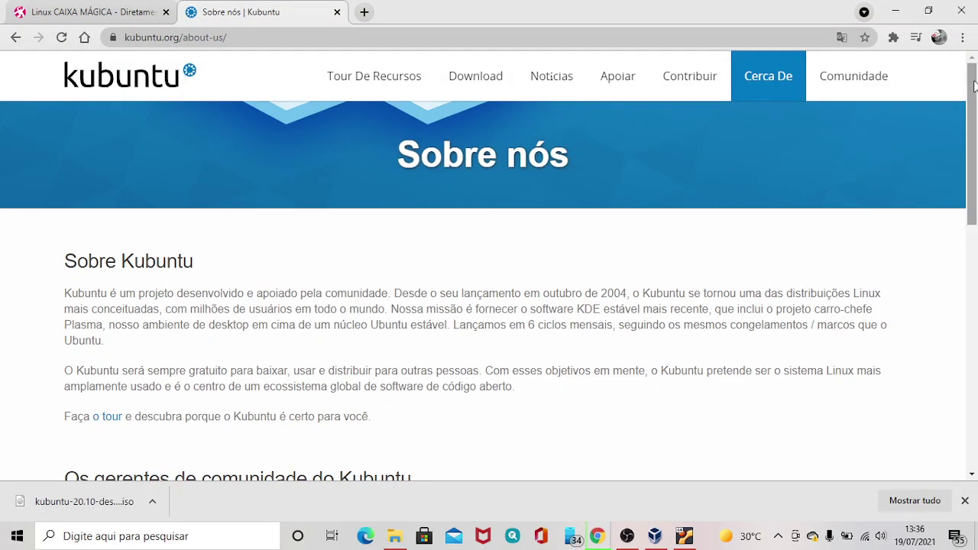
left_click(376, 81)
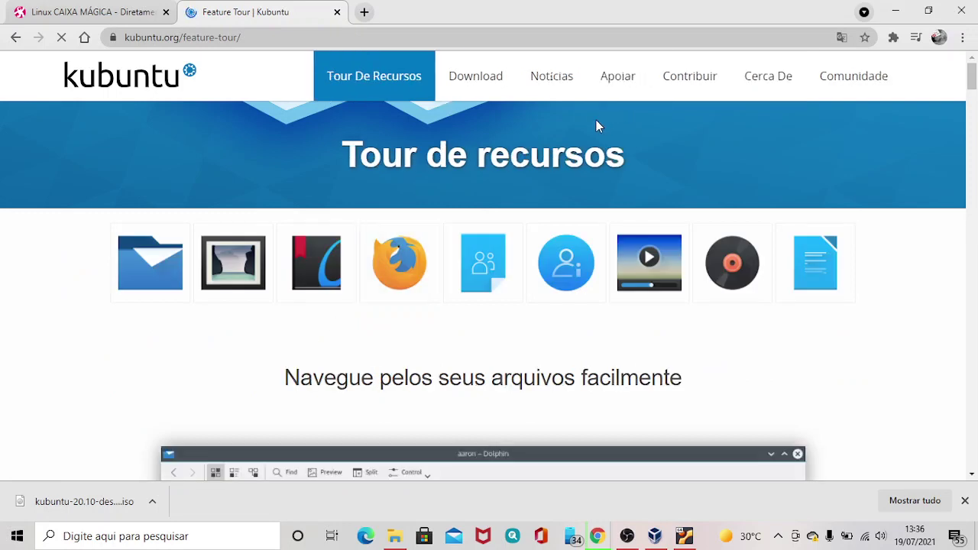
left_click(476, 80)
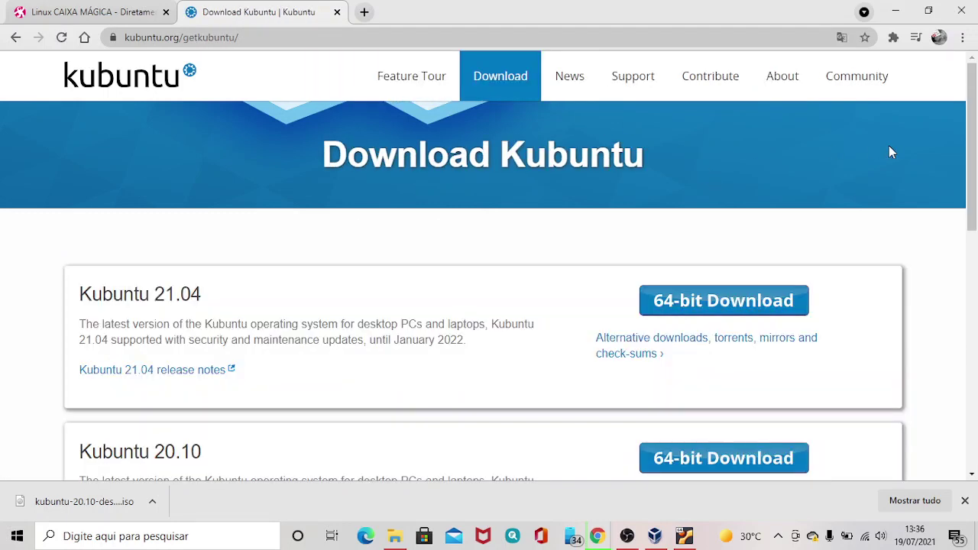
left_click_drag(973, 125, 971, 194)
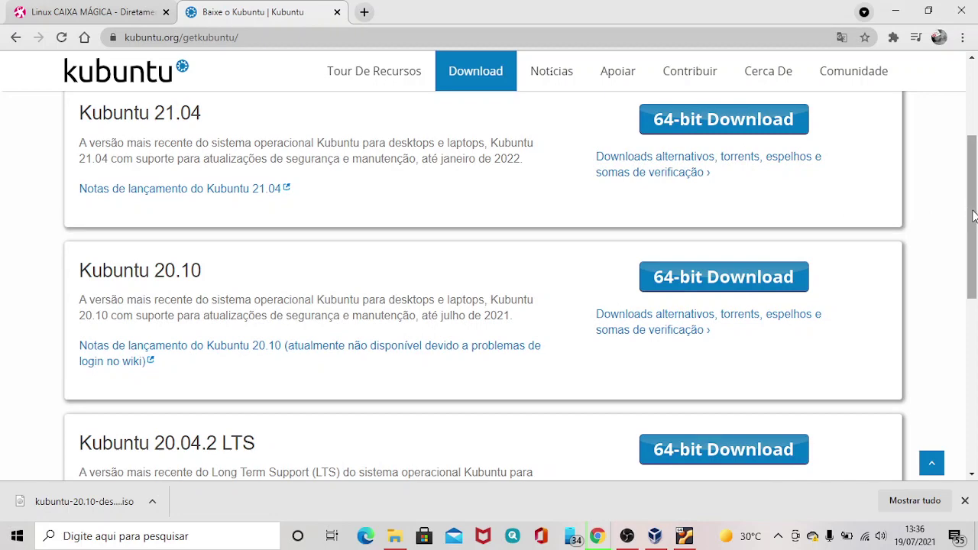
left_click_drag(972, 214, 976, 286)
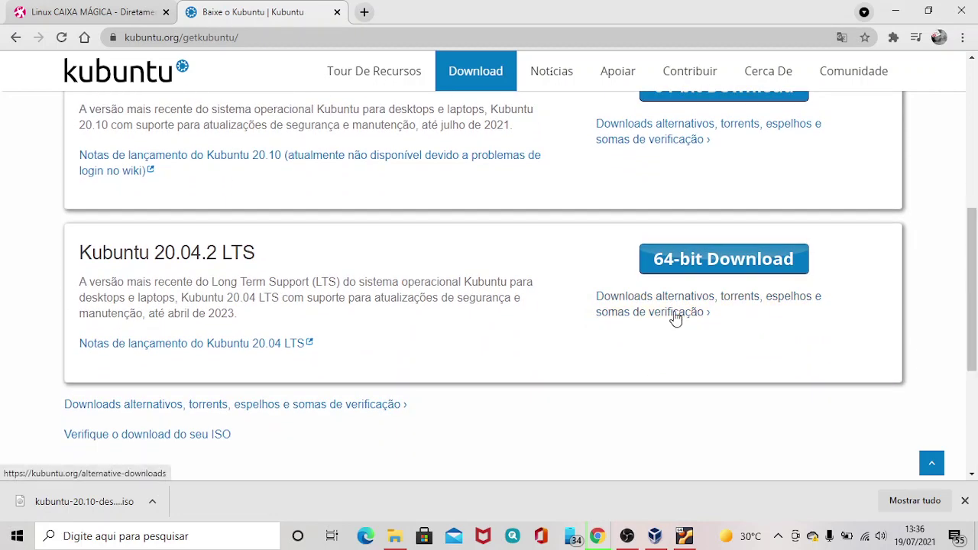
left_click_drag(975, 246, 975, 205)
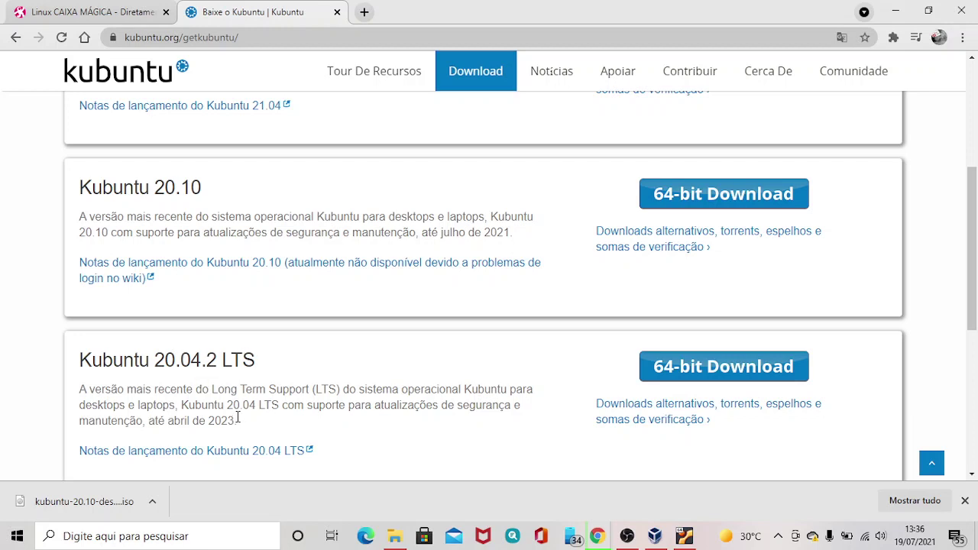
left_click_drag(238, 417, 123, 420)
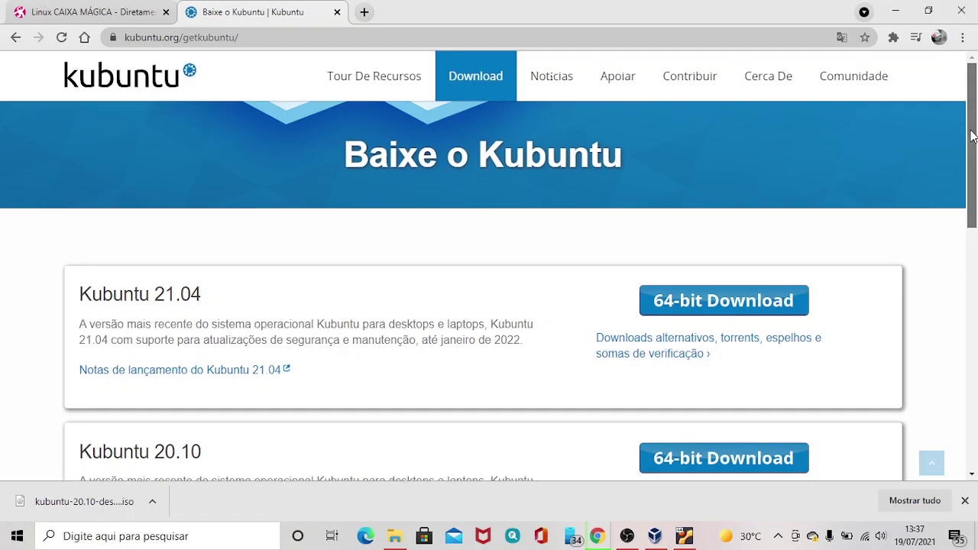
left_click(972, 139)
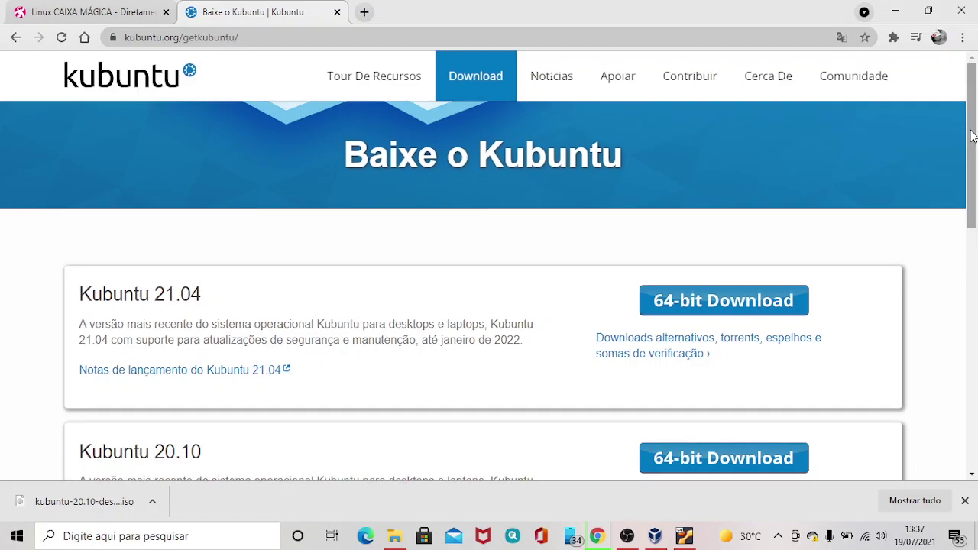
scroll(839, 100, "down", 5)
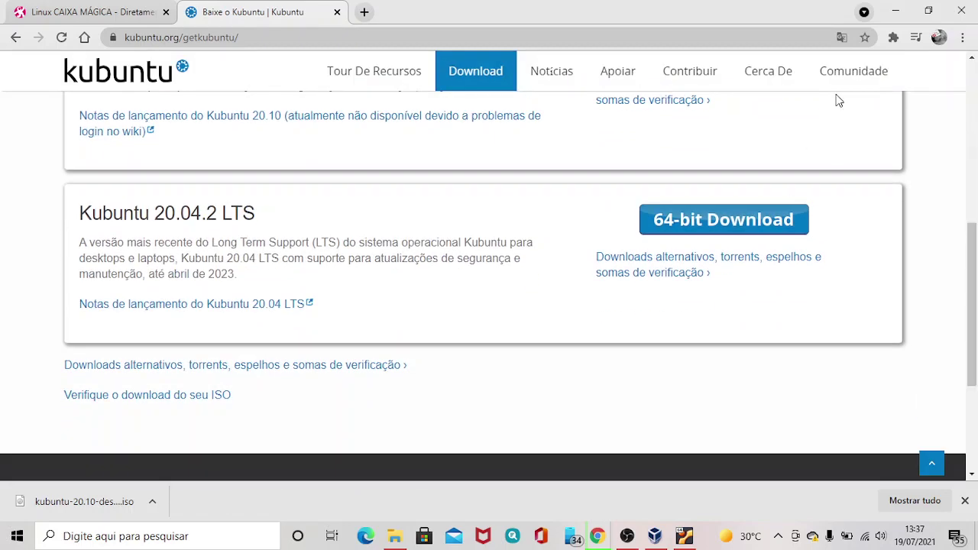
Return to the kubuntu 21.10 virtual machine and launch Install Kubuntu 20.10 from the live desktop
left_click(895, 11)
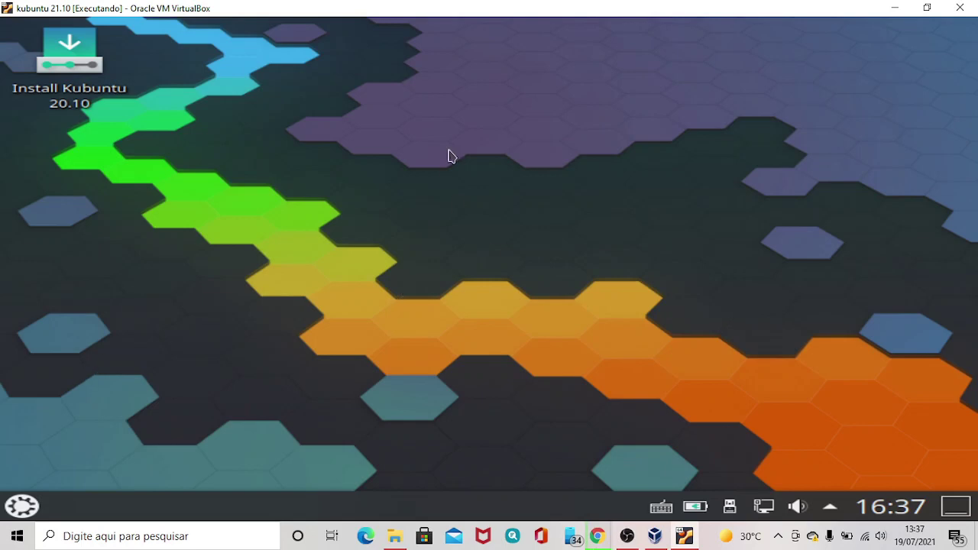
left_click(77, 70)
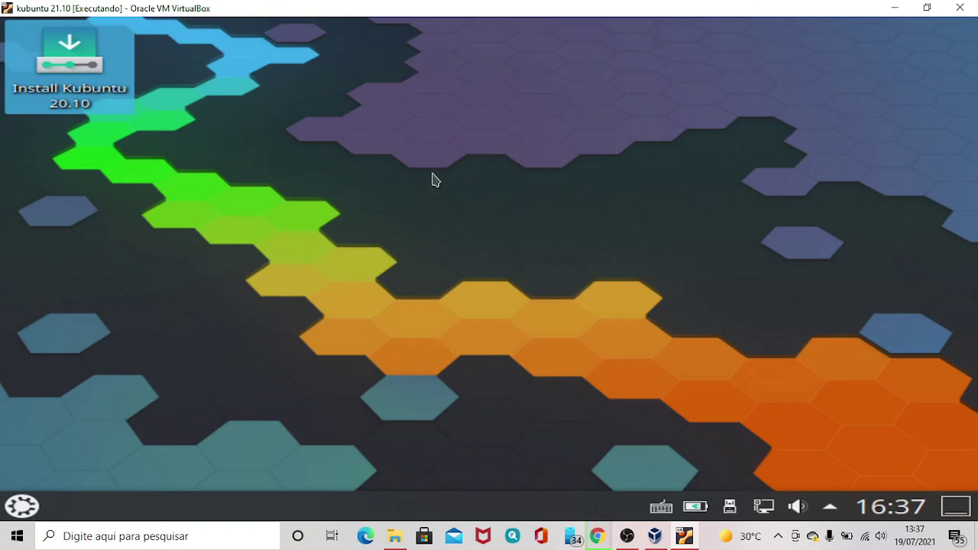